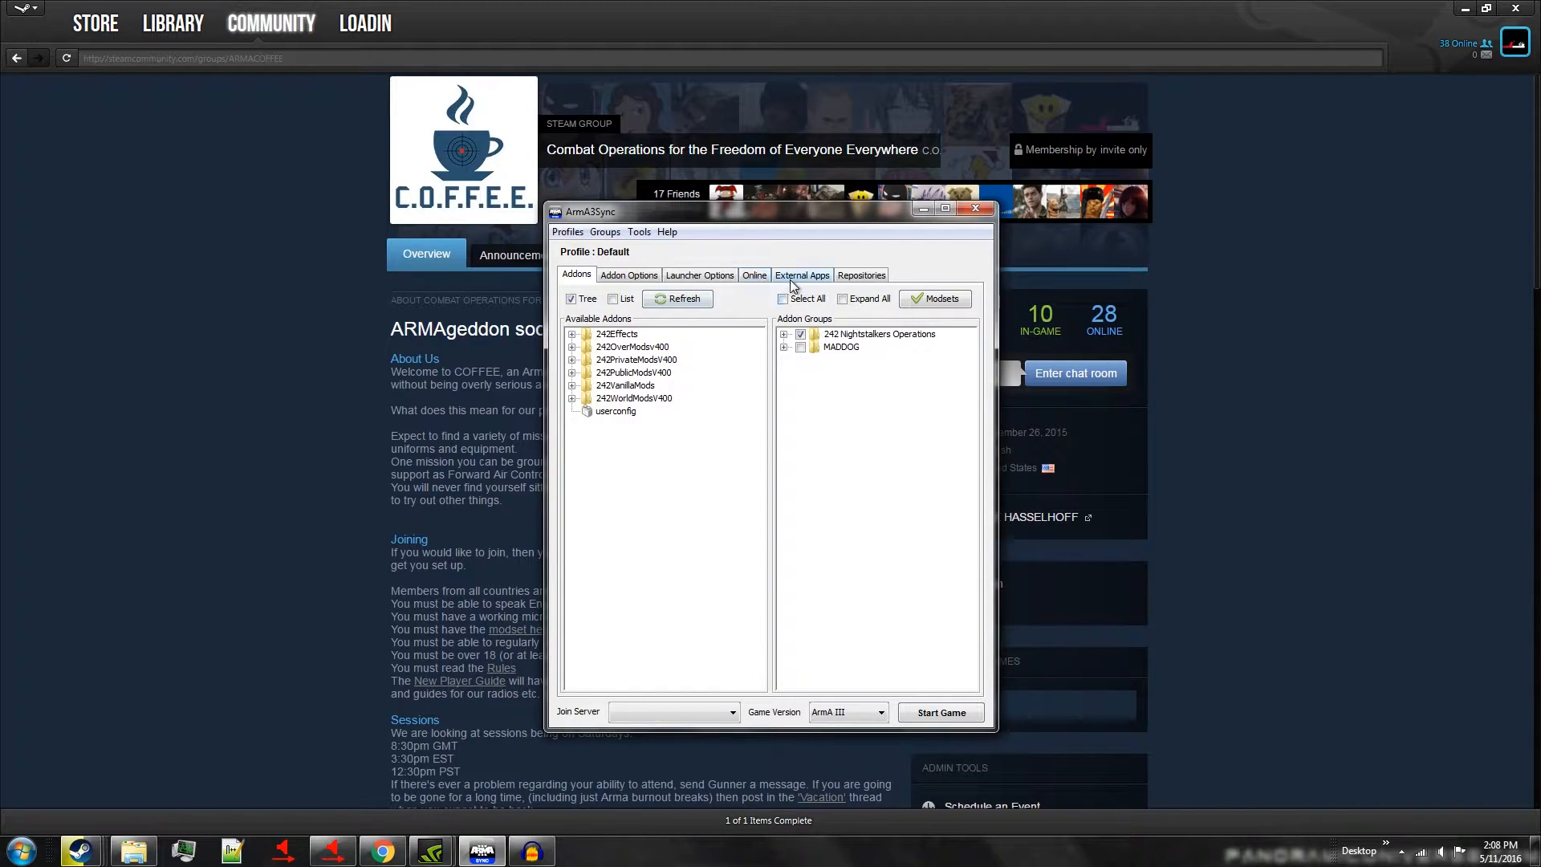
{"action": "left_click", "coordinate": [866, 276]}
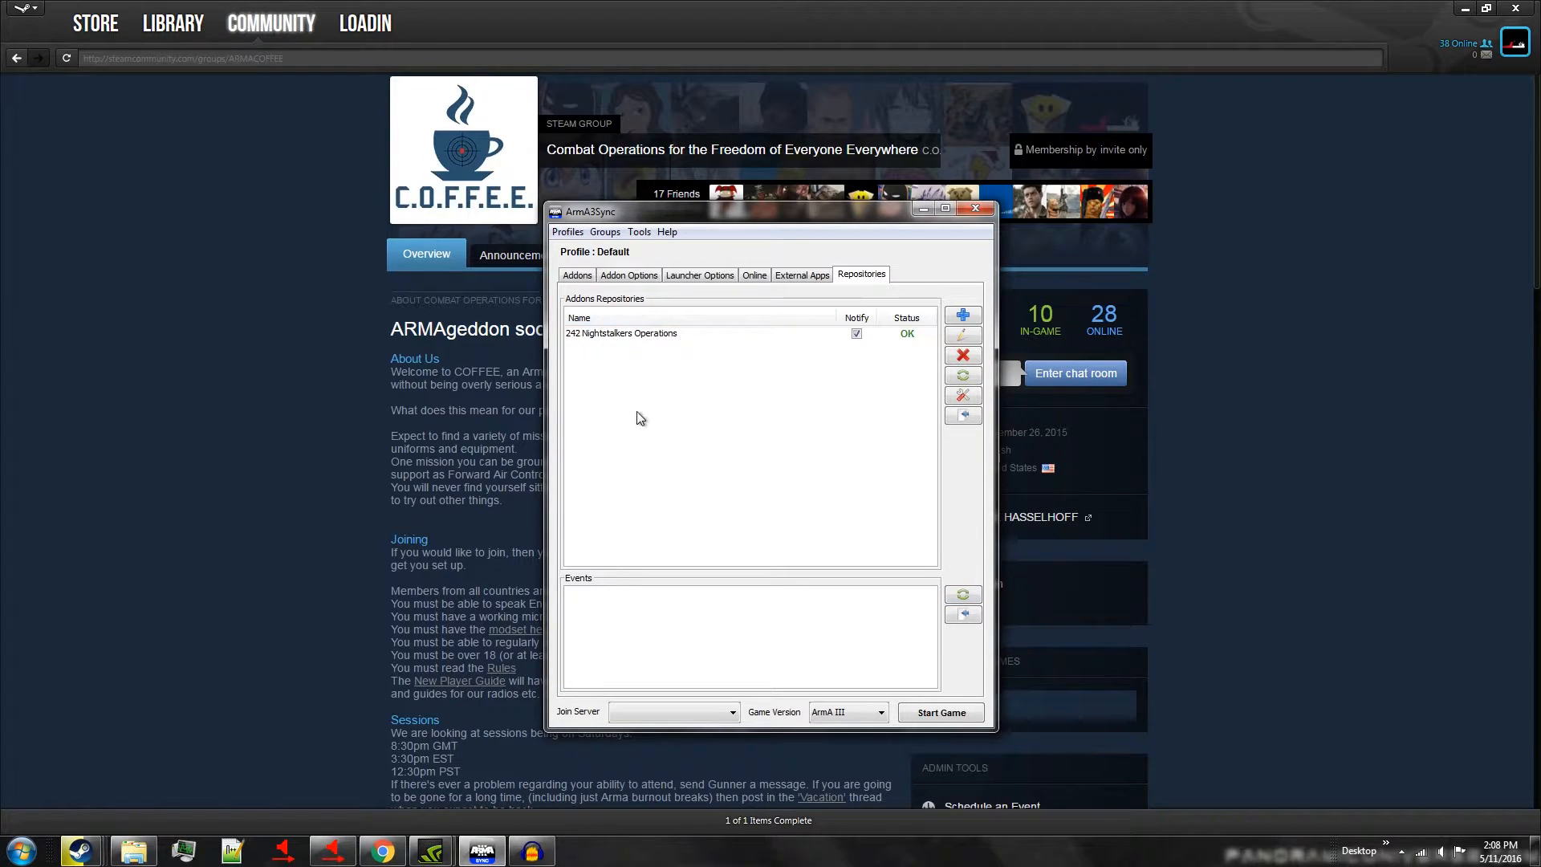
{"action": "left_click", "coordinate": [966, 315]}
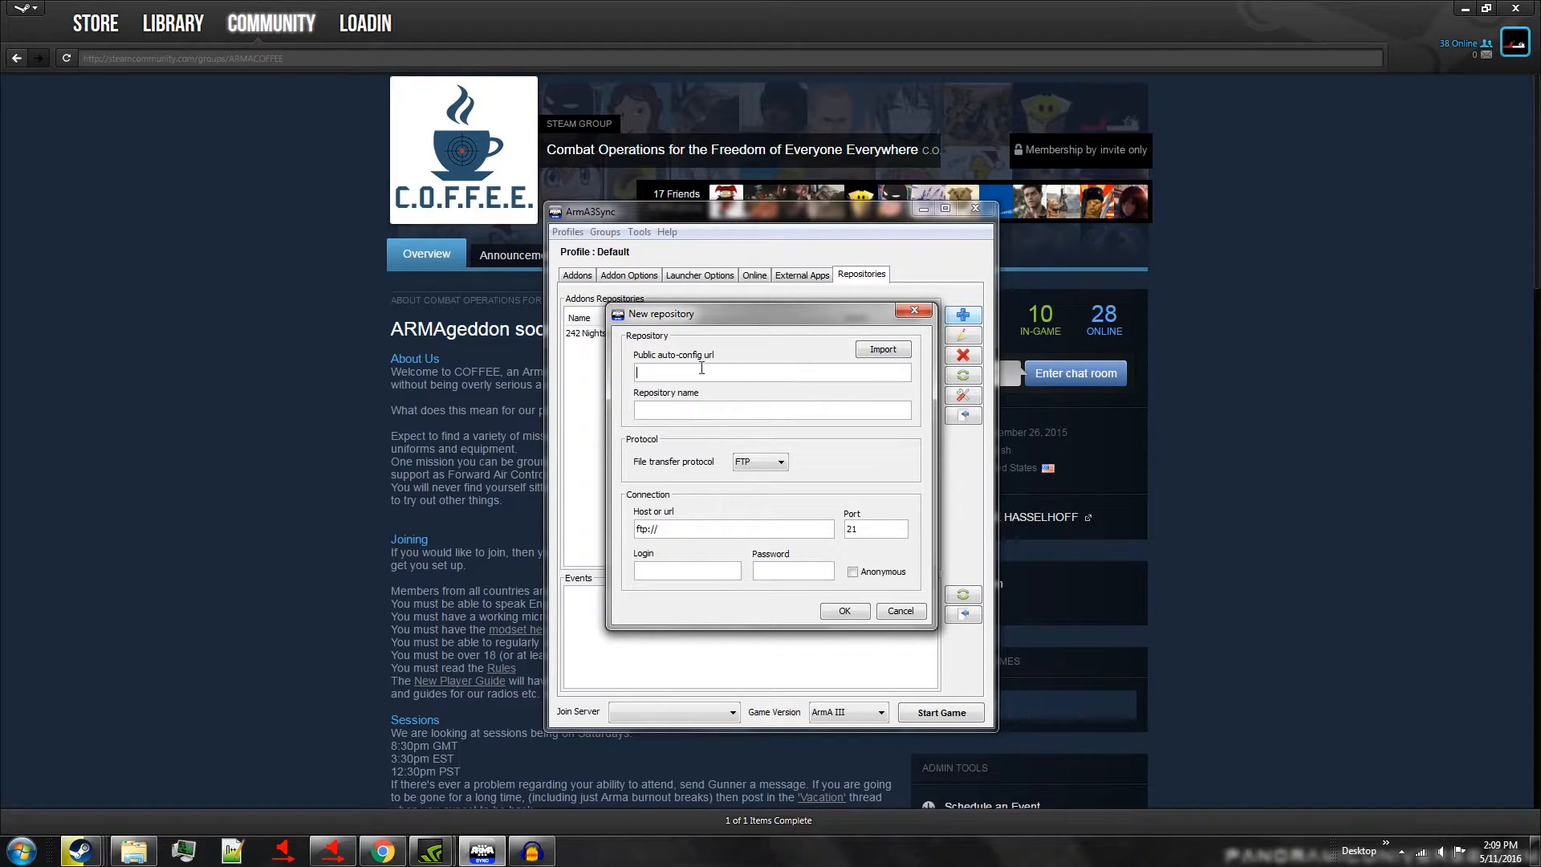
{"action": "type", "text": "http://81.4.101.146:80/public/.mods/.a3s/autoconfig"}
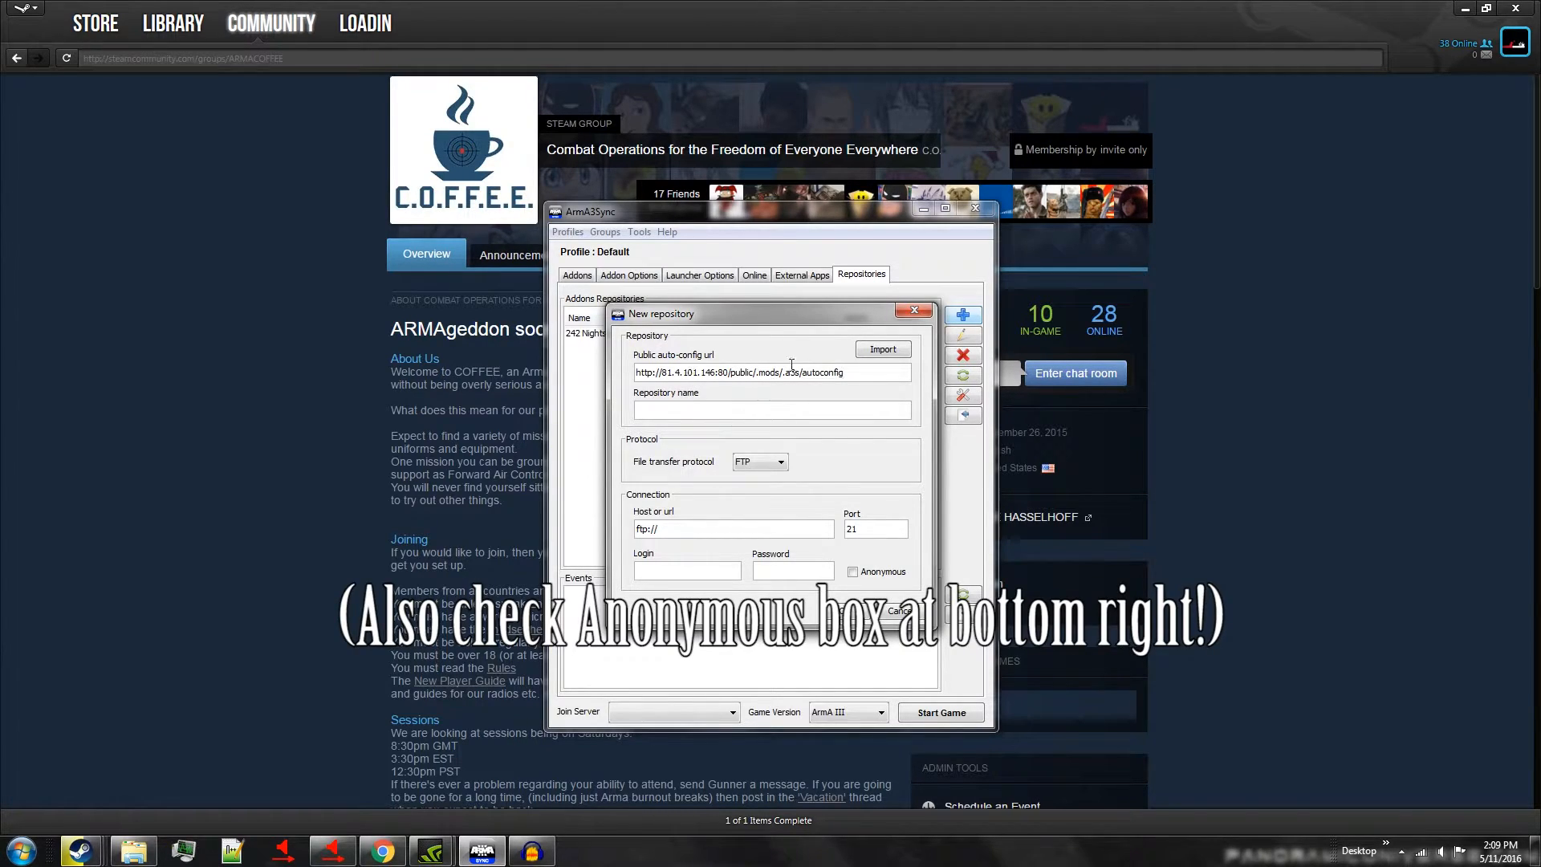
{"action": "left_click", "coordinate": [883, 350]}
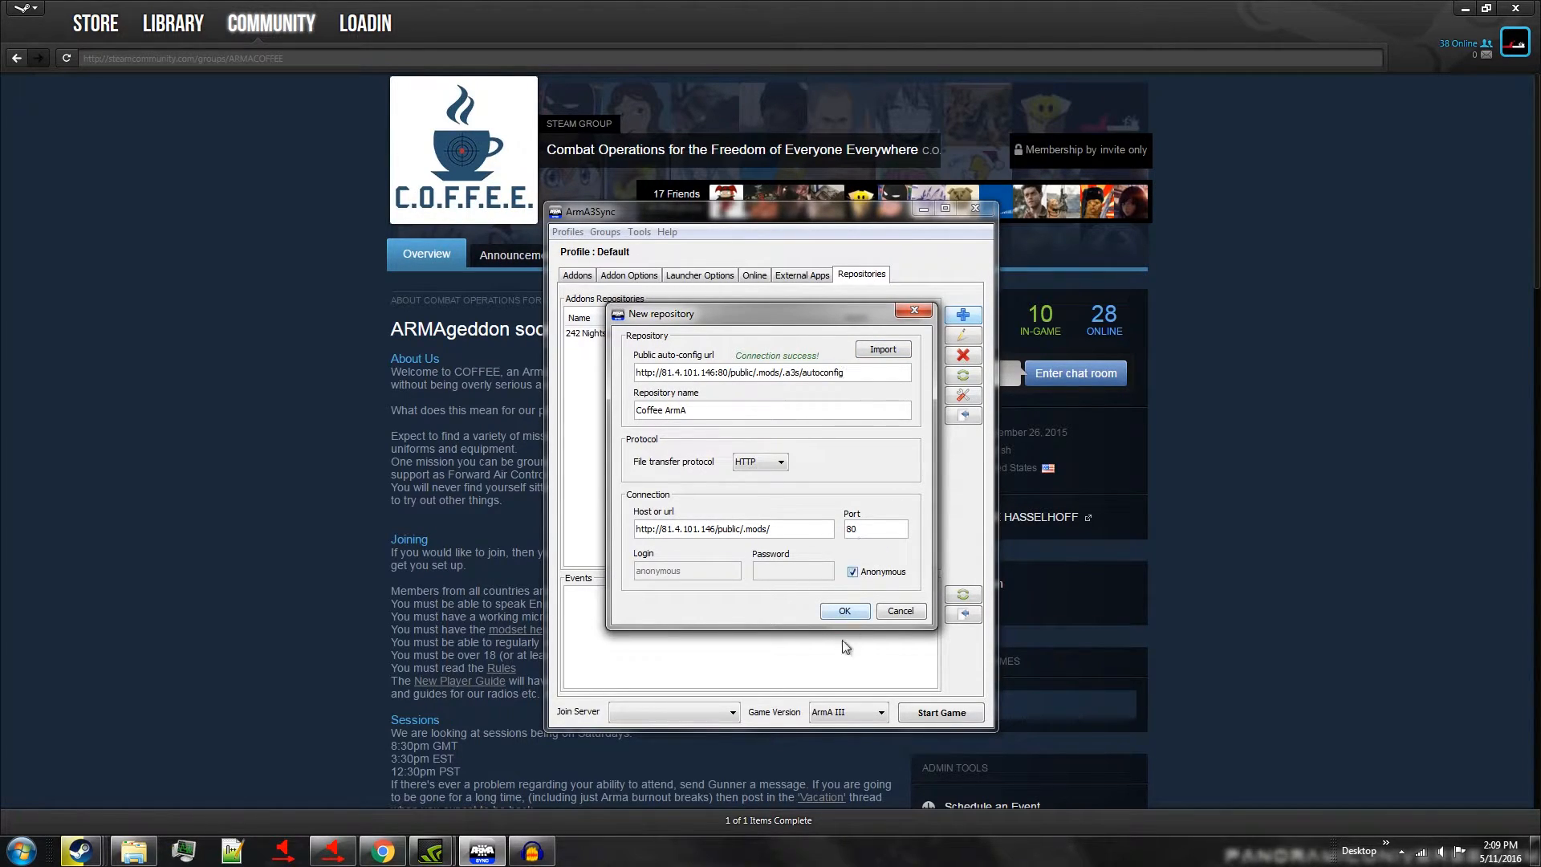
{"action": "left_click", "coordinate": [842, 612]}
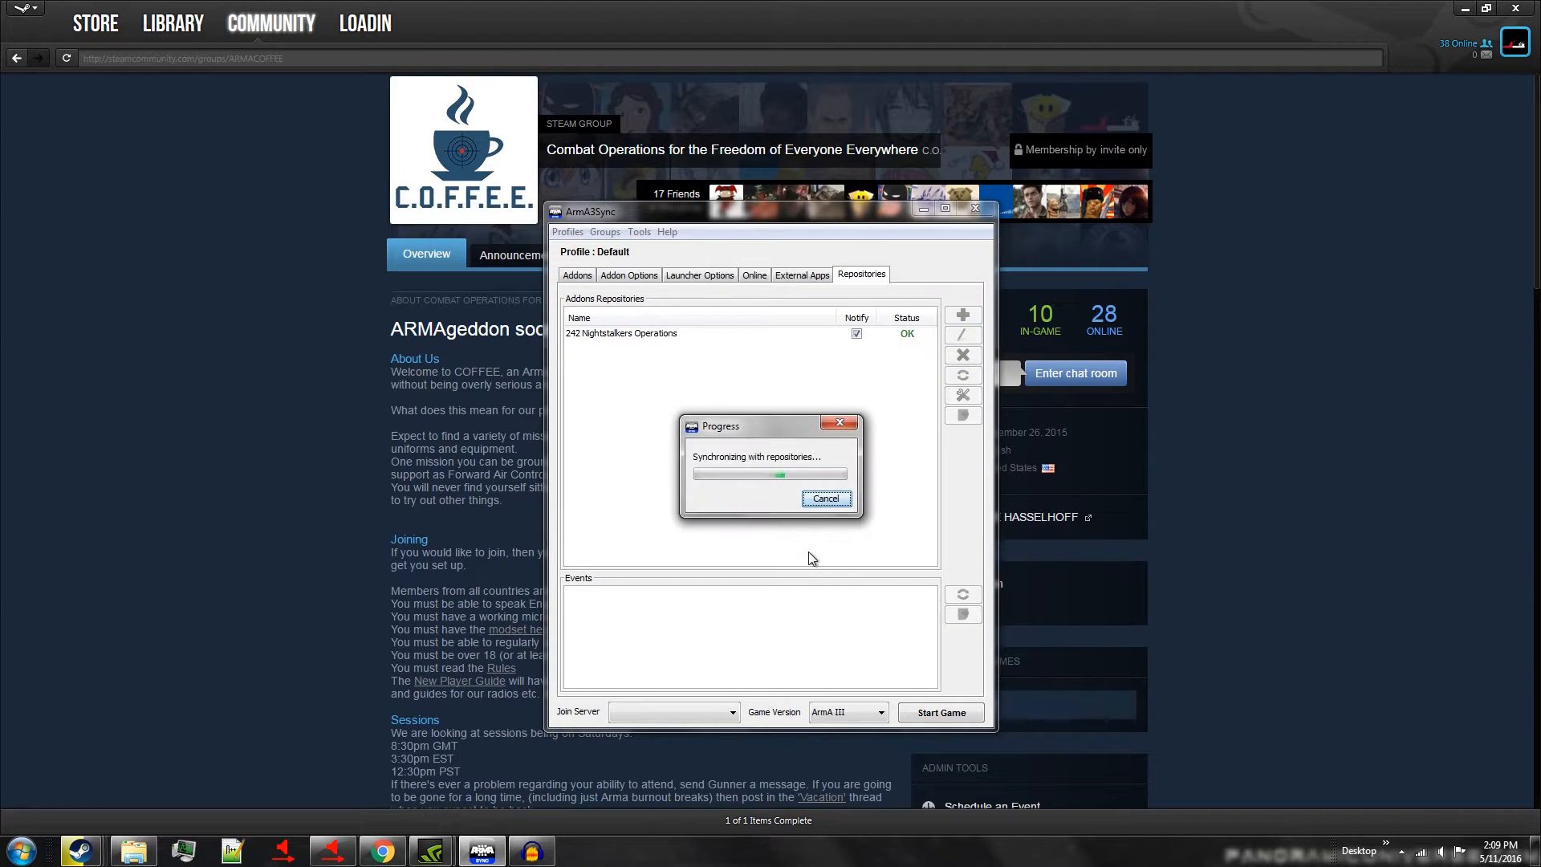
Step: Connect to the Coffee ArmA repository and check it for addons
{"action": "left_click", "coordinate": [624, 346]}
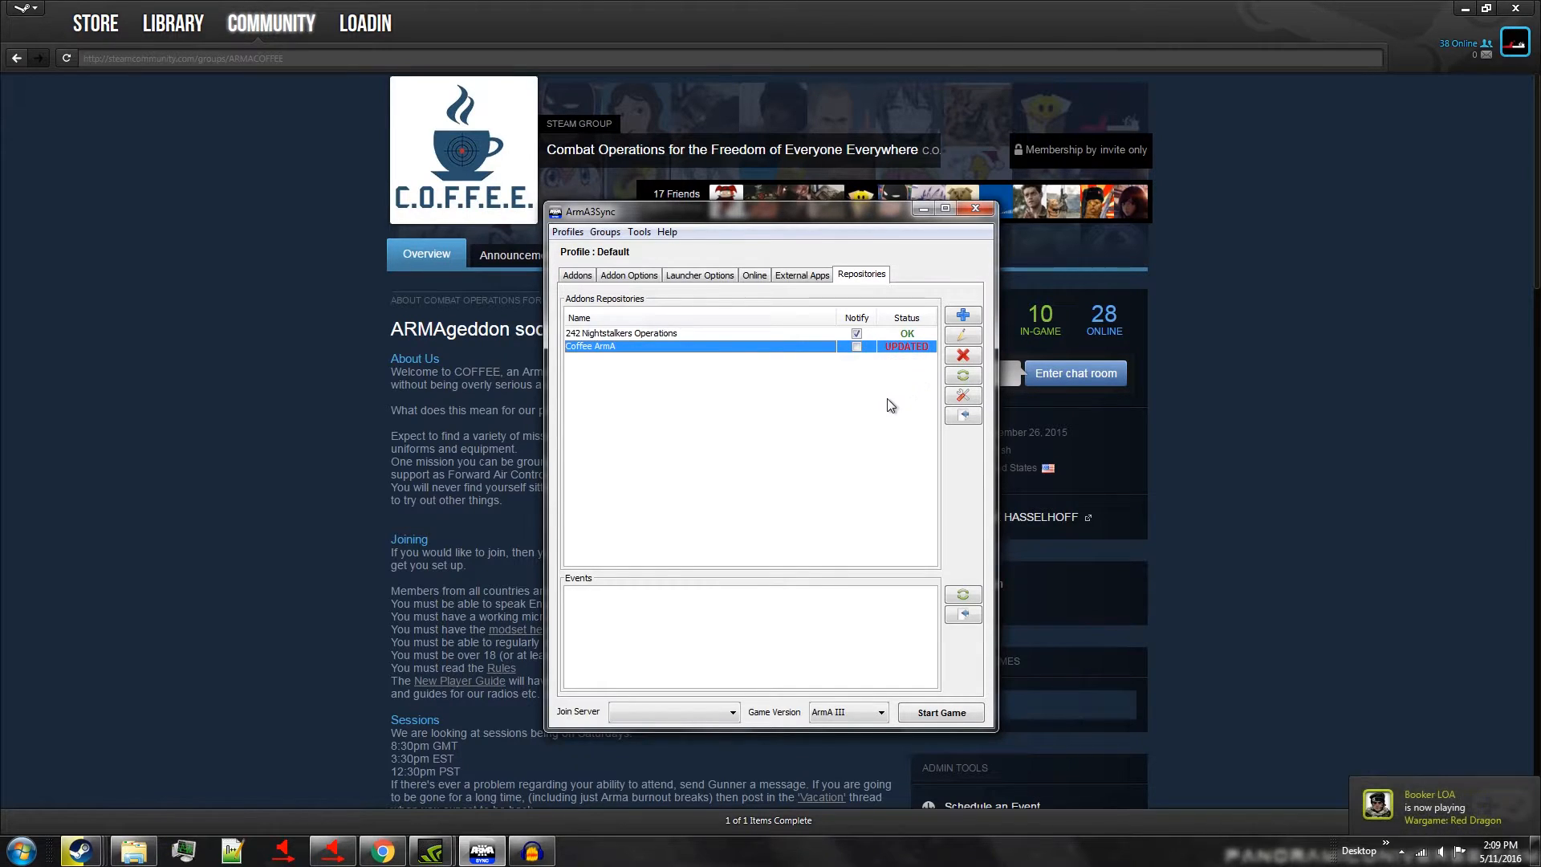
{"action": "left_click", "coordinate": [968, 419]}
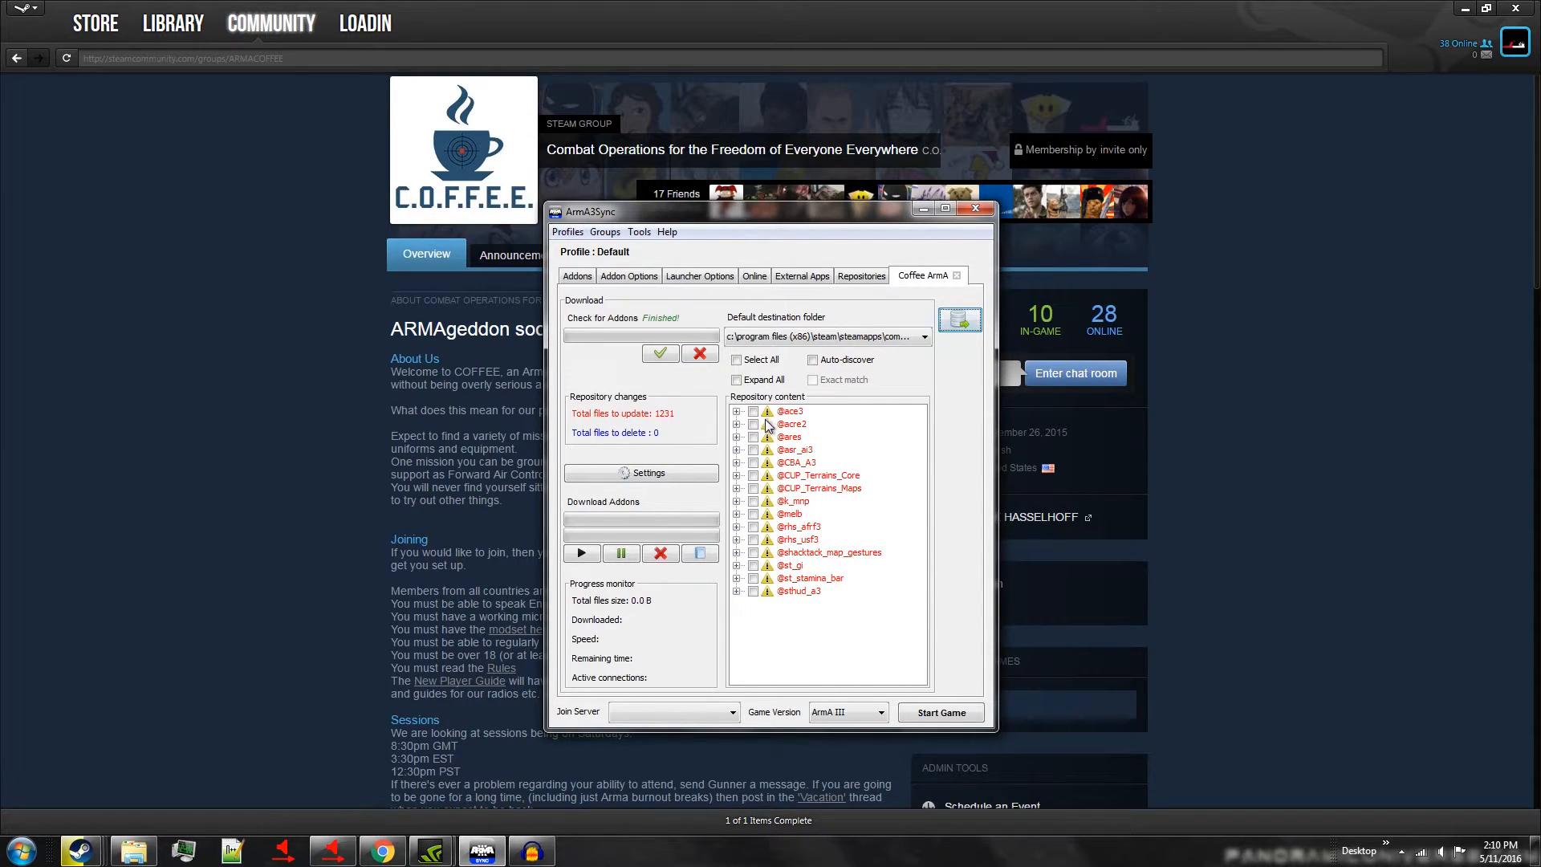
{"action": "left_click", "coordinate": [661, 354]}
{"action": "left_click", "coordinate": [754, 412]}
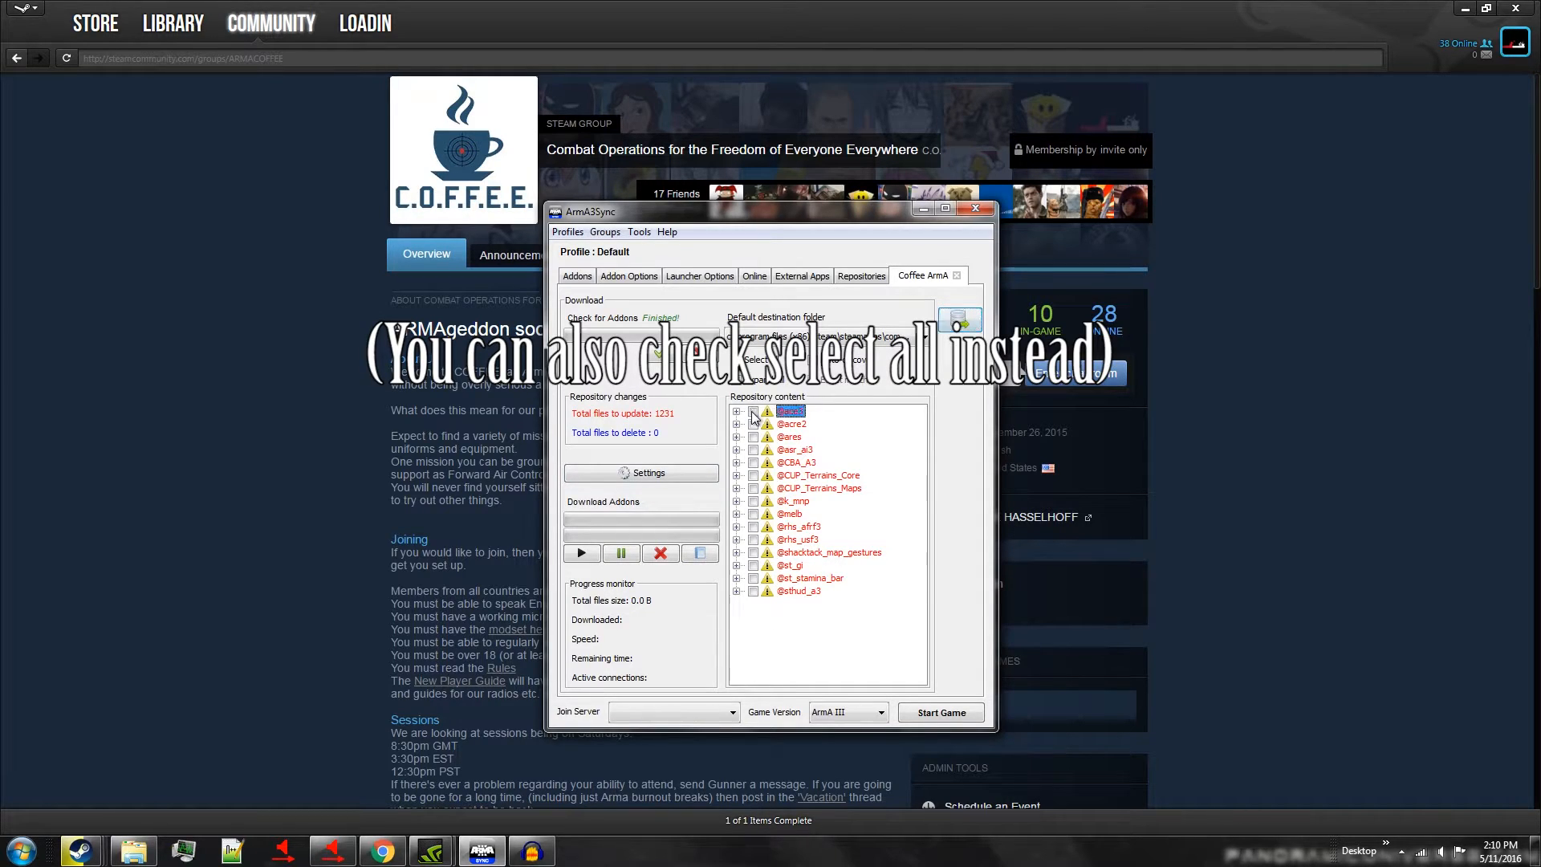
{"action": "left_click", "coordinate": [752, 424]}
{"action": "left_click", "coordinate": [753, 437]}
{"action": "left_click", "coordinate": [753, 449]}
{"action": "left_click", "coordinate": [752, 462]}
{"action": "left_click", "coordinate": [752, 475]}
{"action": "left_click", "coordinate": [753, 488]}
{"action": "left_click", "coordinate": [752, 500]}
{"action": "left_click", "coordinate": [752, 513]}
{"action": "left_click", "coordinate": [753, 527]}
{"action": "left_click", "coordinate": [753, 540]}
{"action": "left_click", "coordinate": [753, 552]}
{"action": "left_click", "coordinate": [753, 565]}
{"action": "left_click", "coordinate": [753, 578]}
{"action": "left_click", "coordinate": [753, 590]}
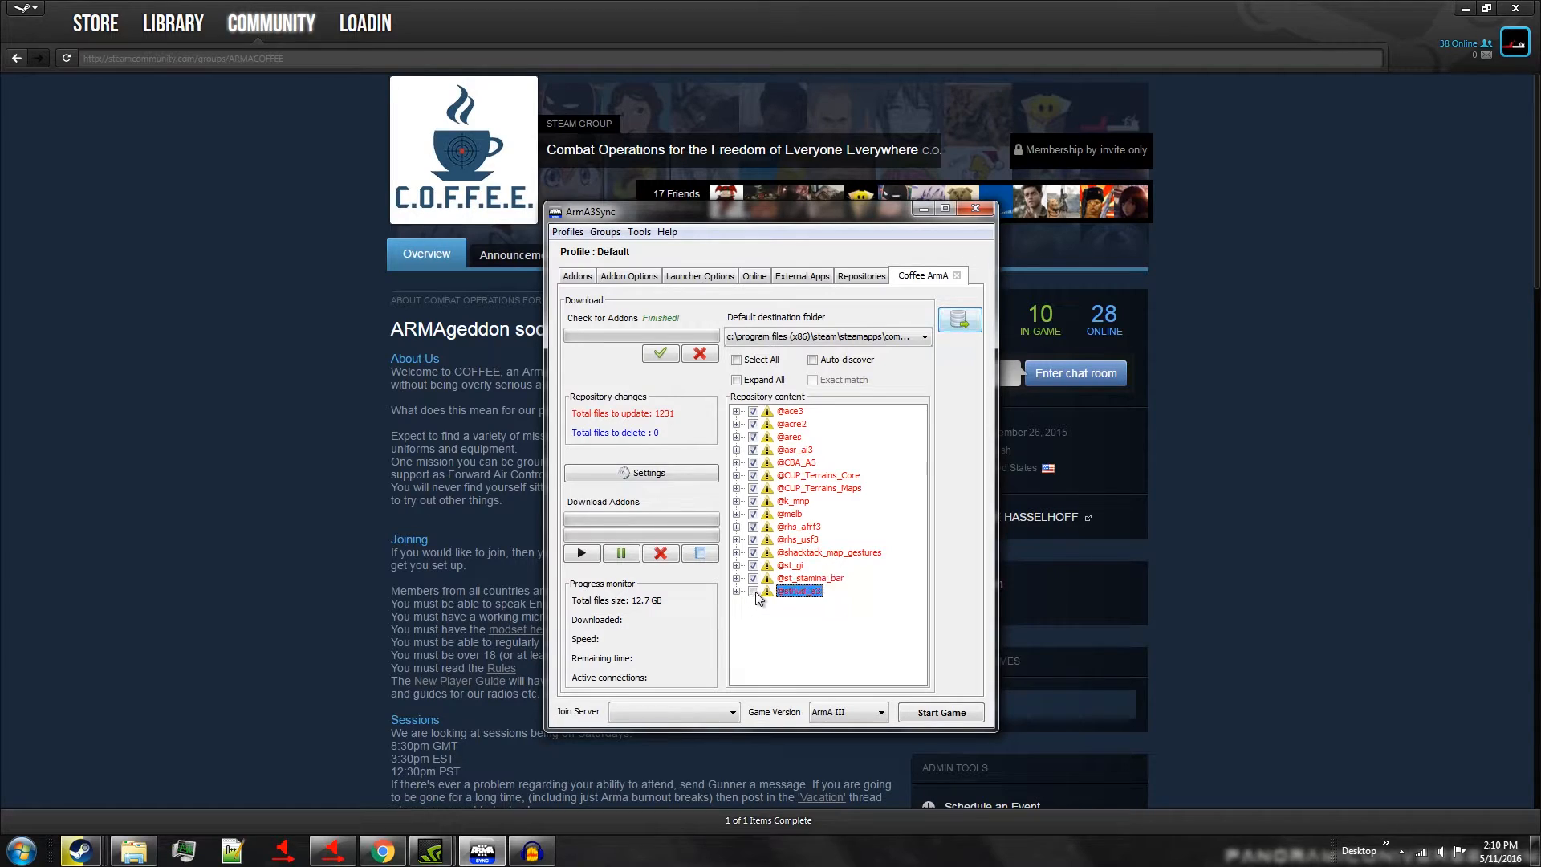
Step: Download the marked addons, acknowledge completion and decline the offered ACRE 2 installer
{"action": "left_click", "coordinate": [571, 555]}
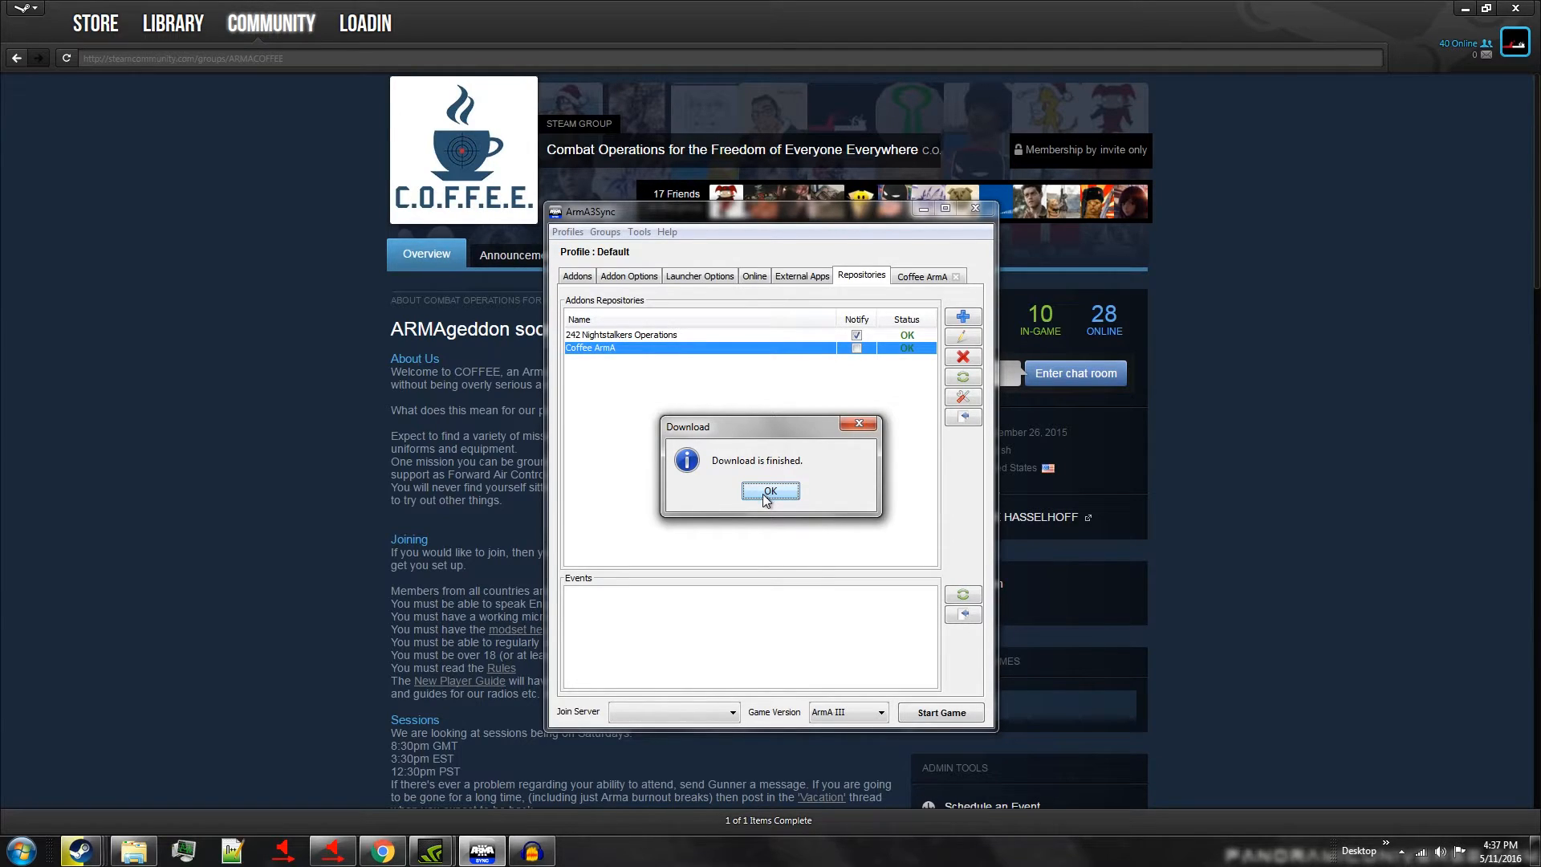
{"action": "left_click", "coordinate": [768, 494]}
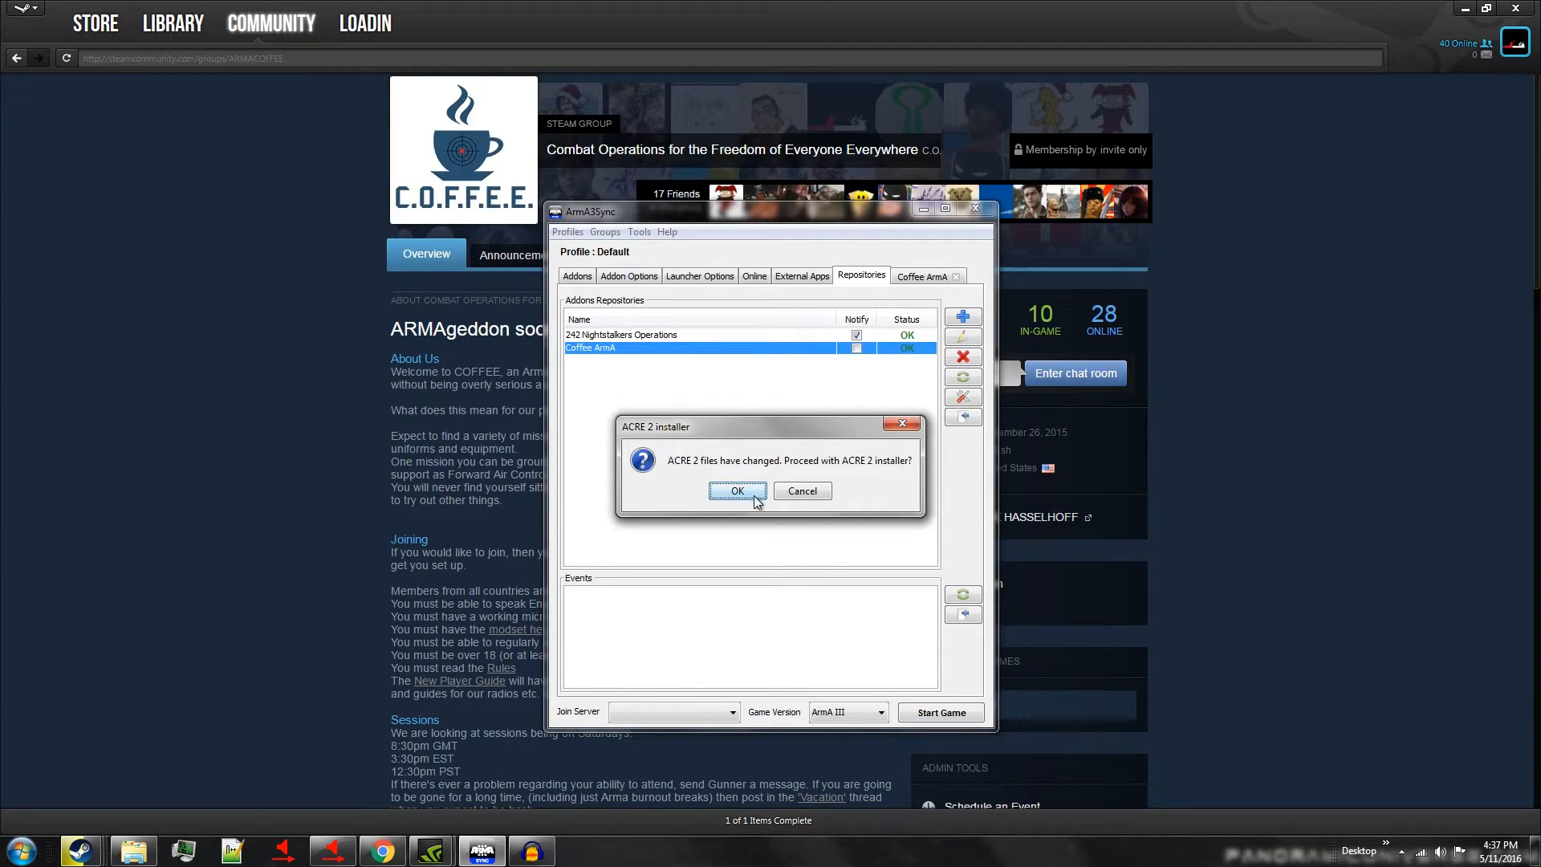
{"action": "left_click", "coordinate": [822, 491]}
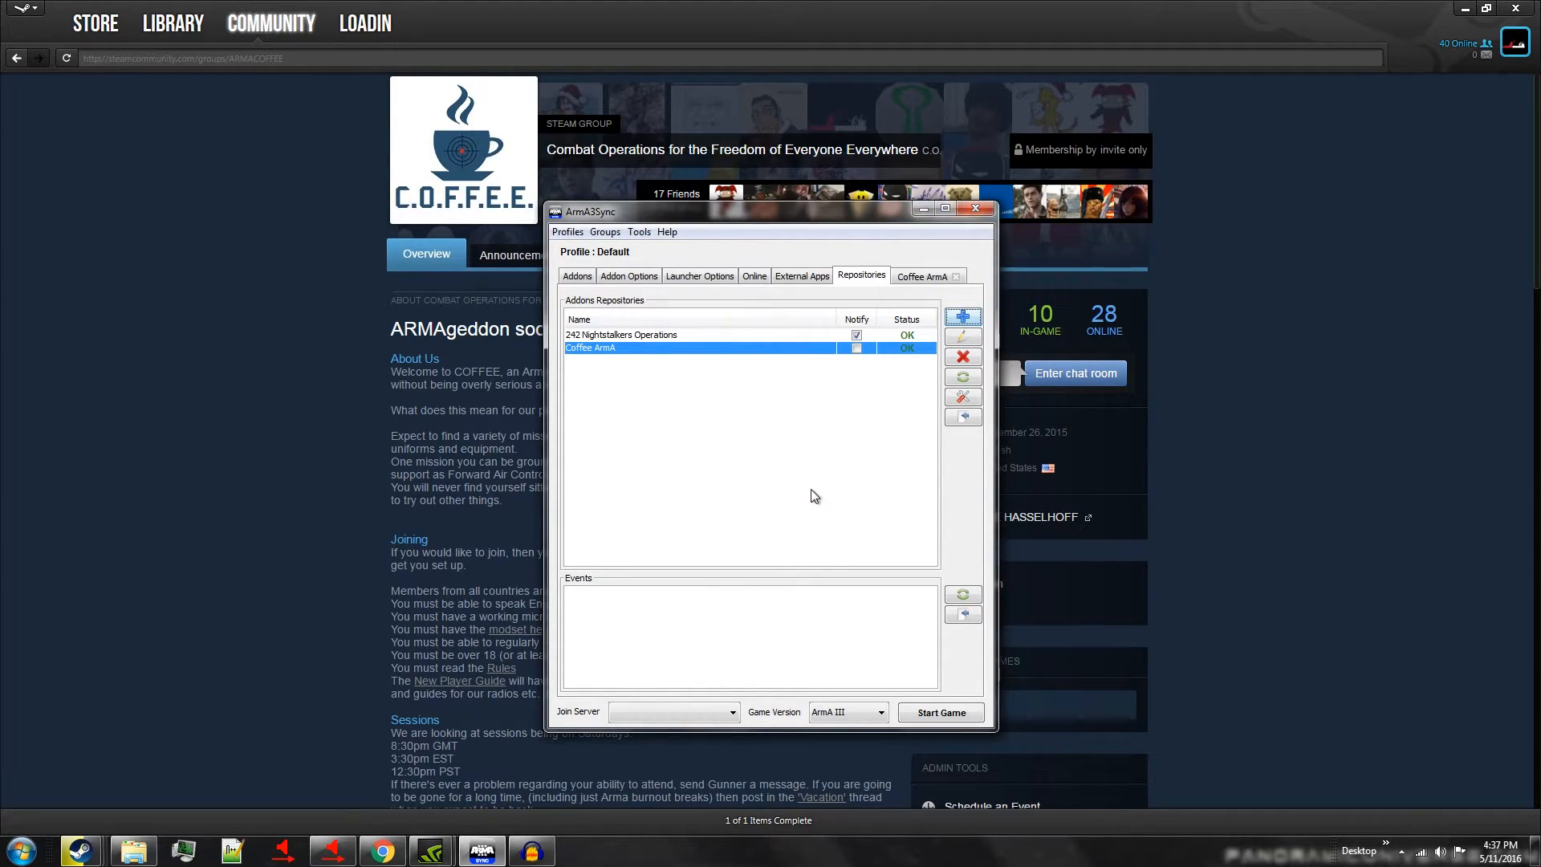
Step: Import the Coffee ArmA modset from its repository as an addon group
{"action": "left_click", "coordinate": [578, 277]}
{"action": "left_click", "coordinate": [783, 335]}
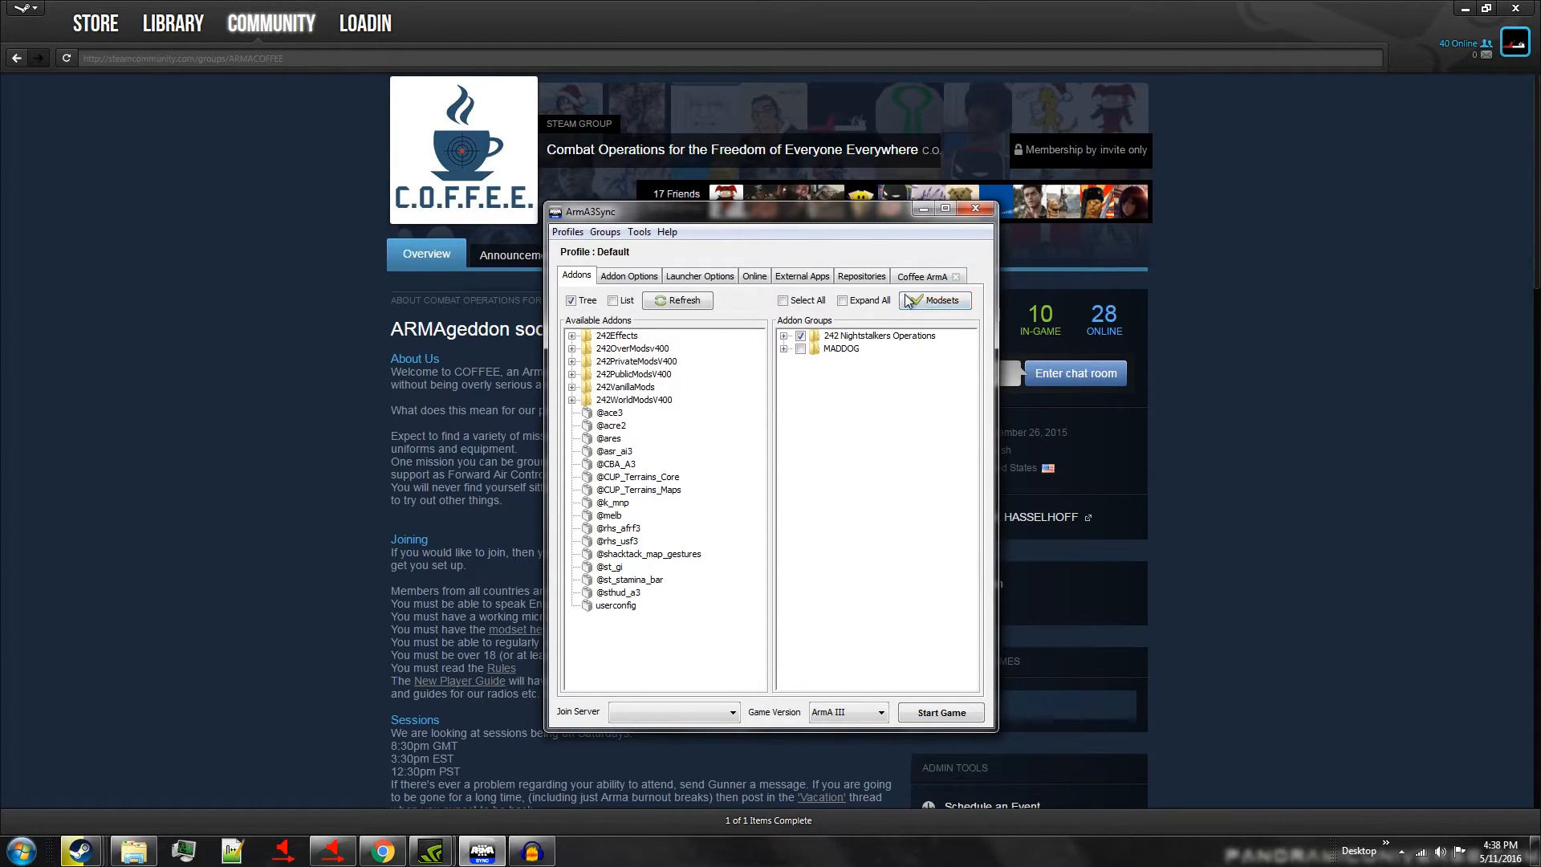
{"action": "left_click", "coordinate": [939, 303]}
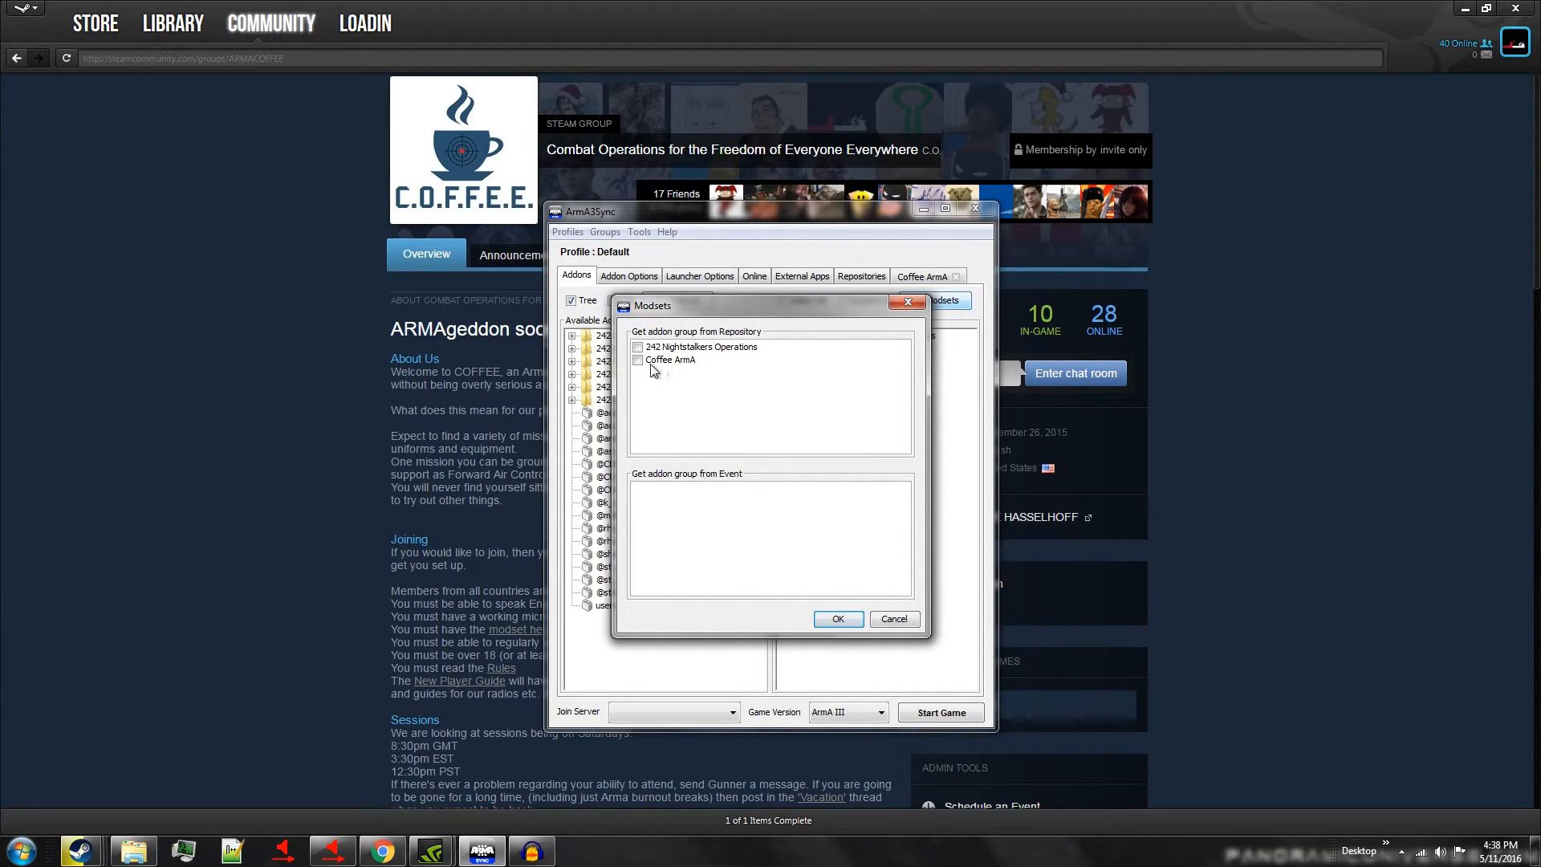
{"action": "left_click", "coordinate": [638, 360]}
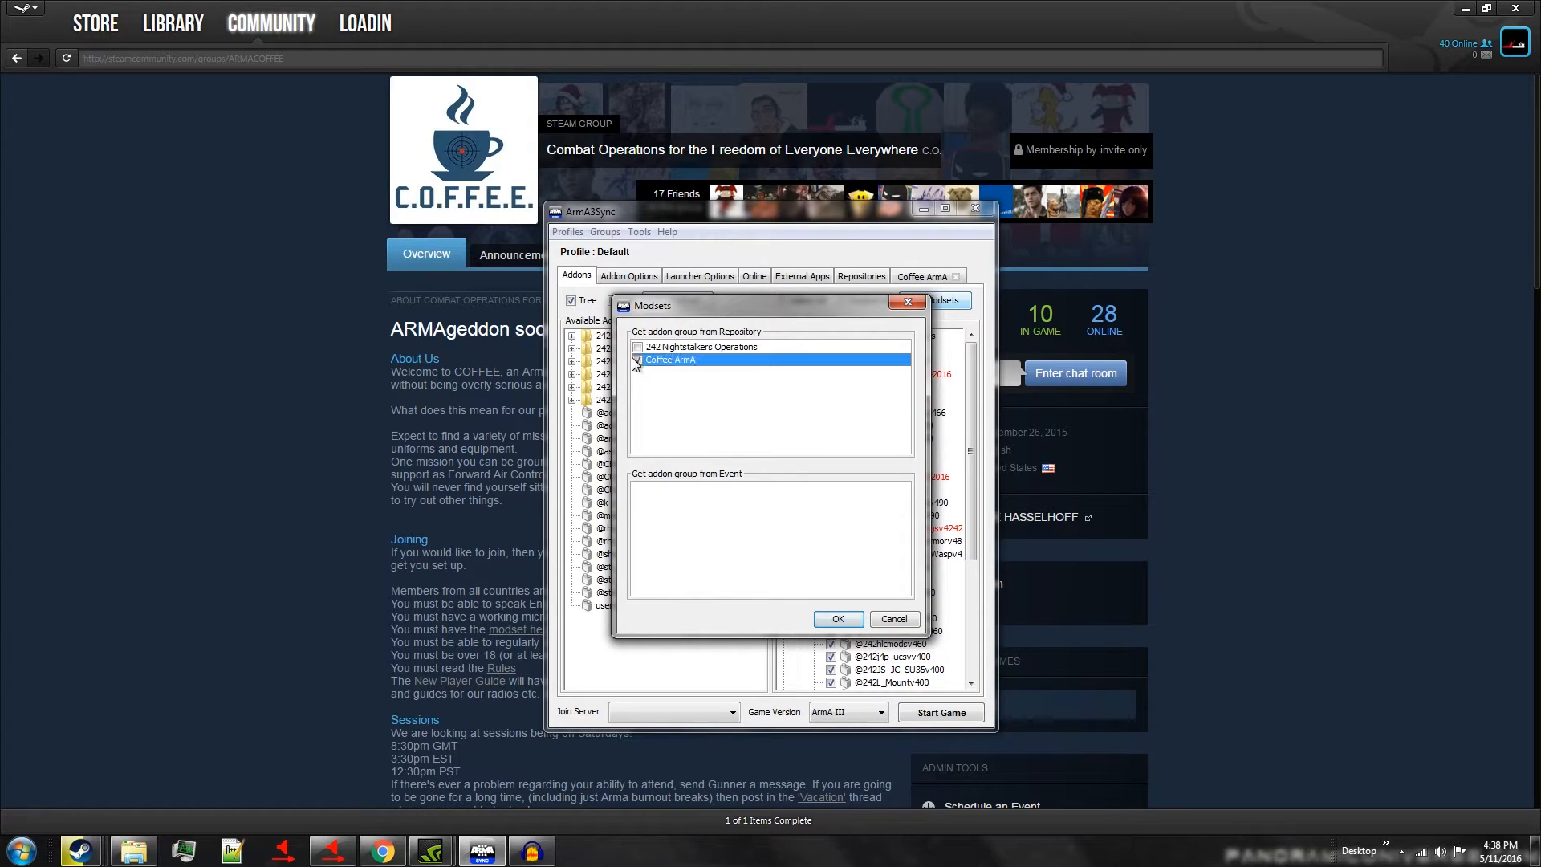
{"action": "left_click", "coordinate": [839, 621]}
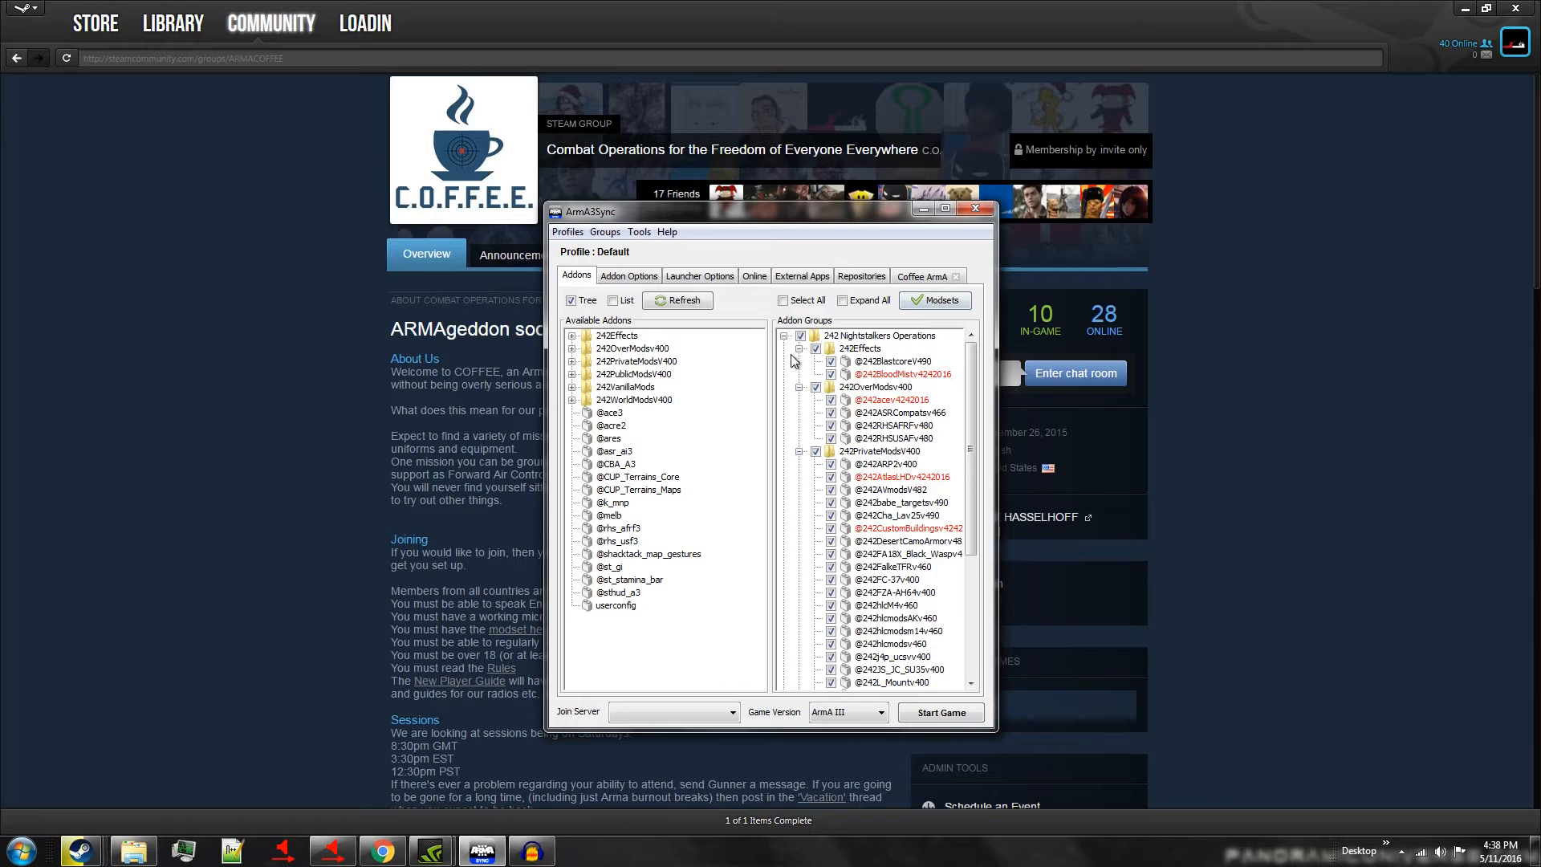
Step: Disable the 242 Nightstalkers Operations addon group and enable the whole Coffee ArmA group
{"action": "left_click", "coordinate": [783, 336]}
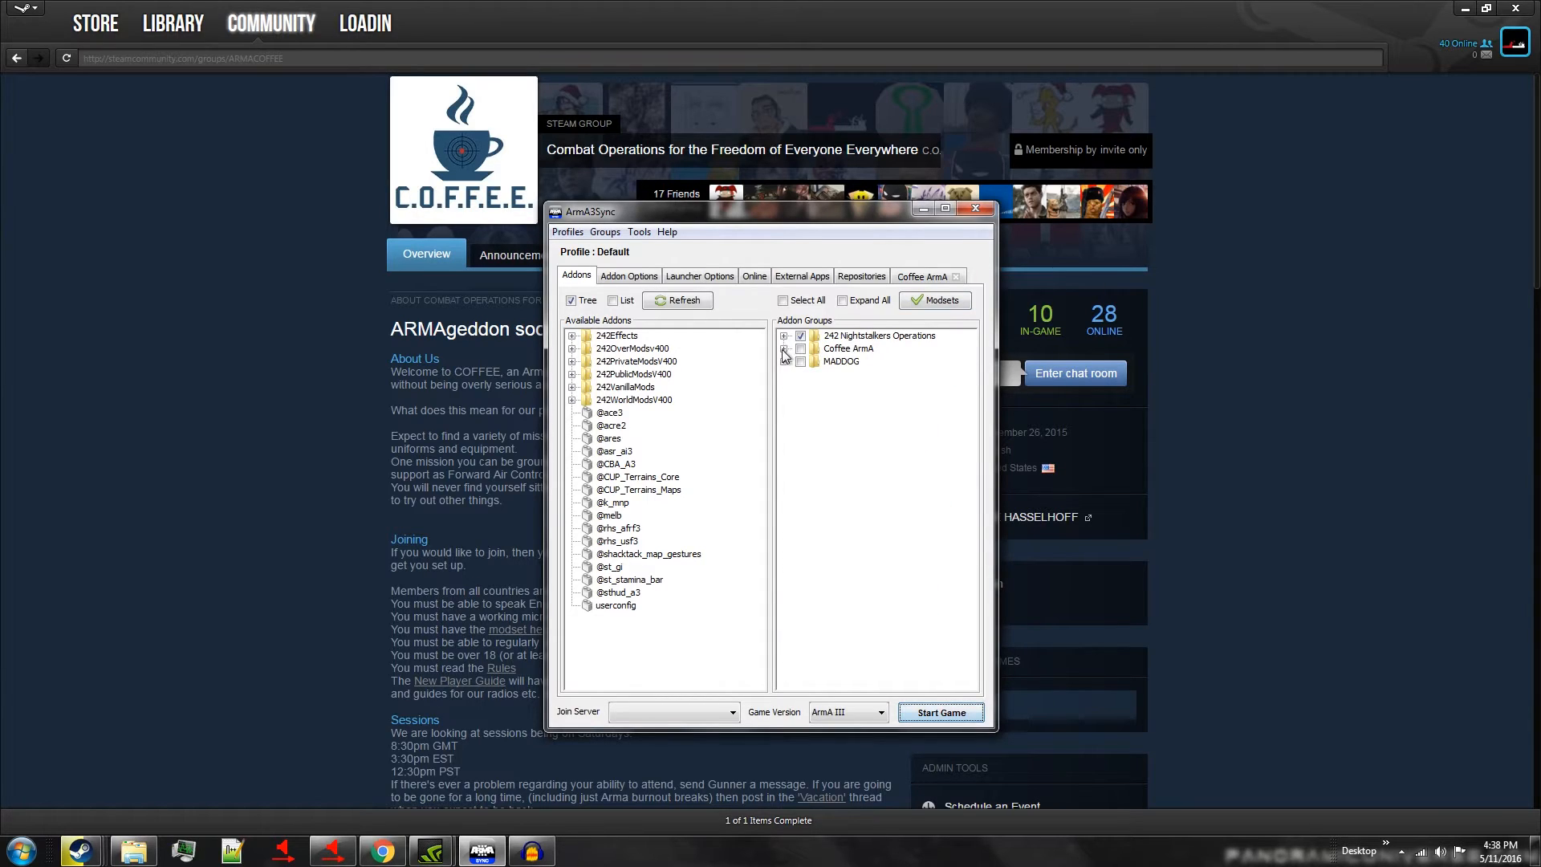
{"action": "left_click", "coordinate": [783, 348]}
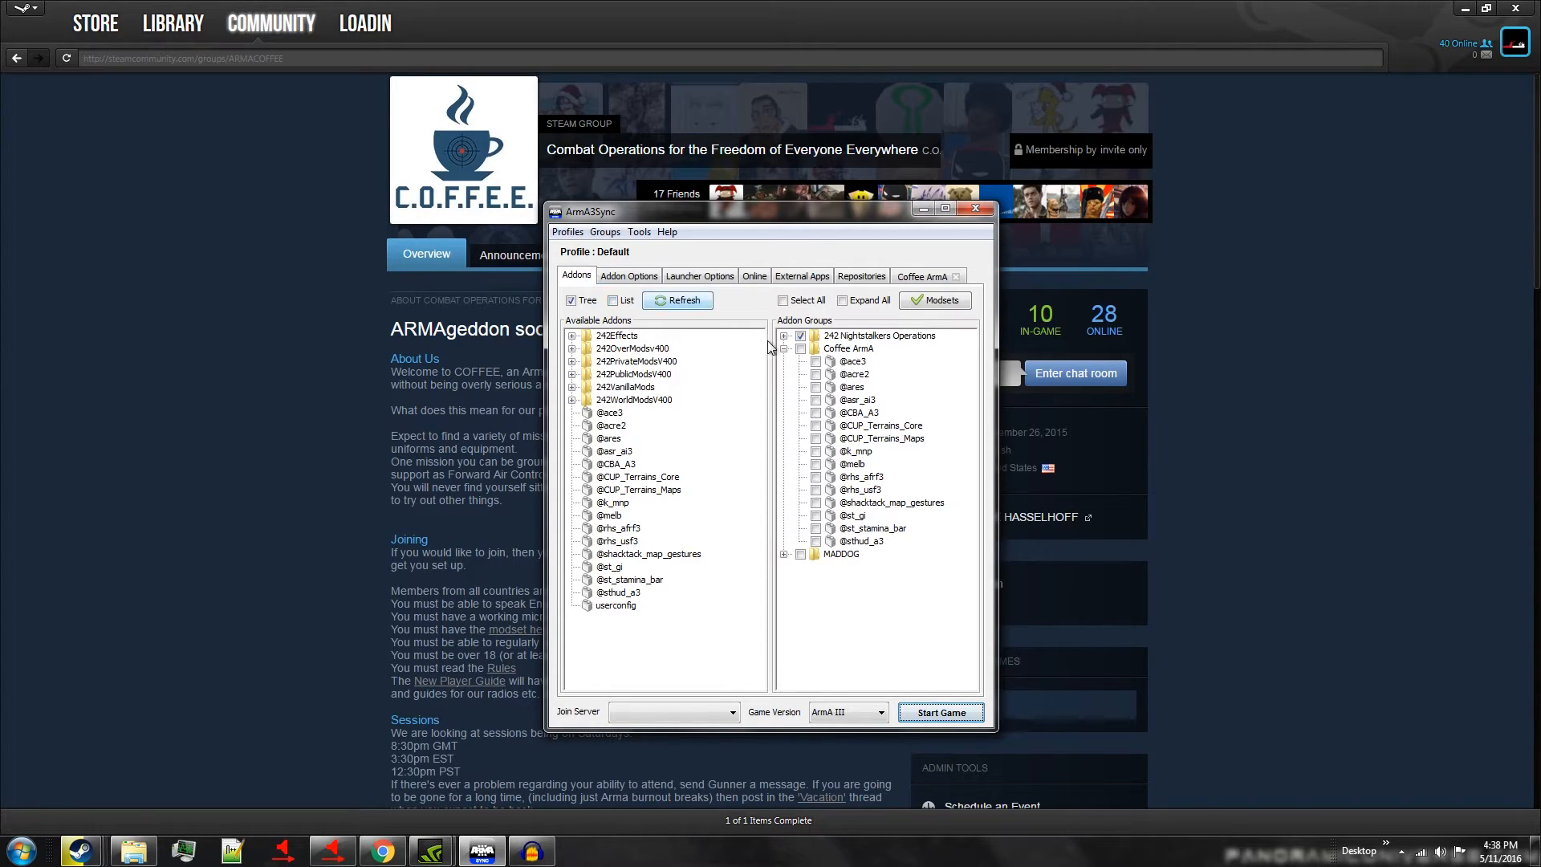
{"action": "left_click", "coordinate": [800, 336]}
{"action": "left_click", "coordinate": [800, 349]}
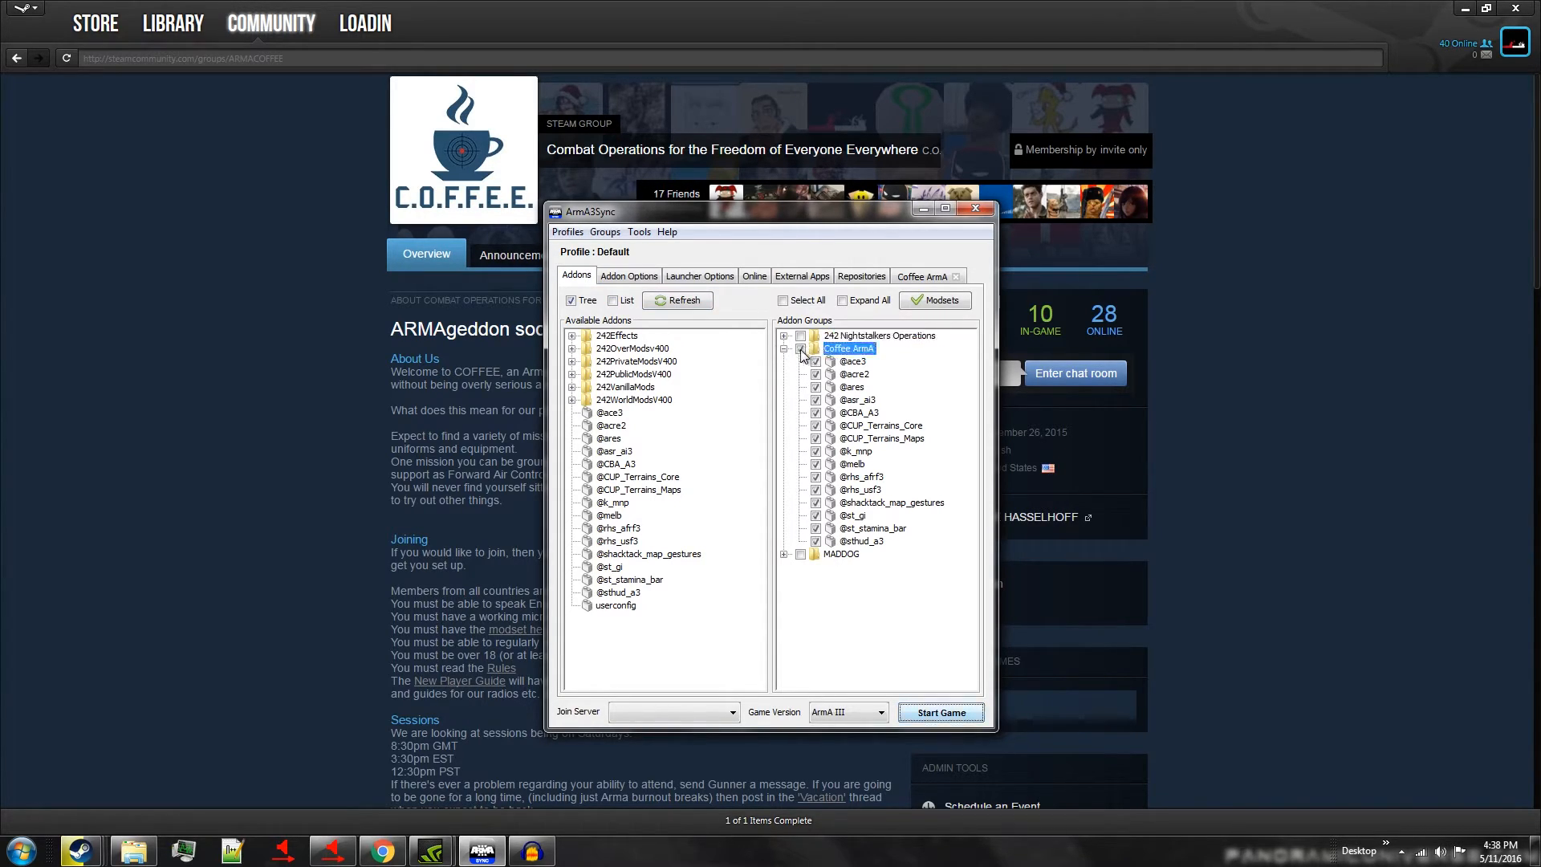
{"action": "left_click", "coordinate": [783, 348]}
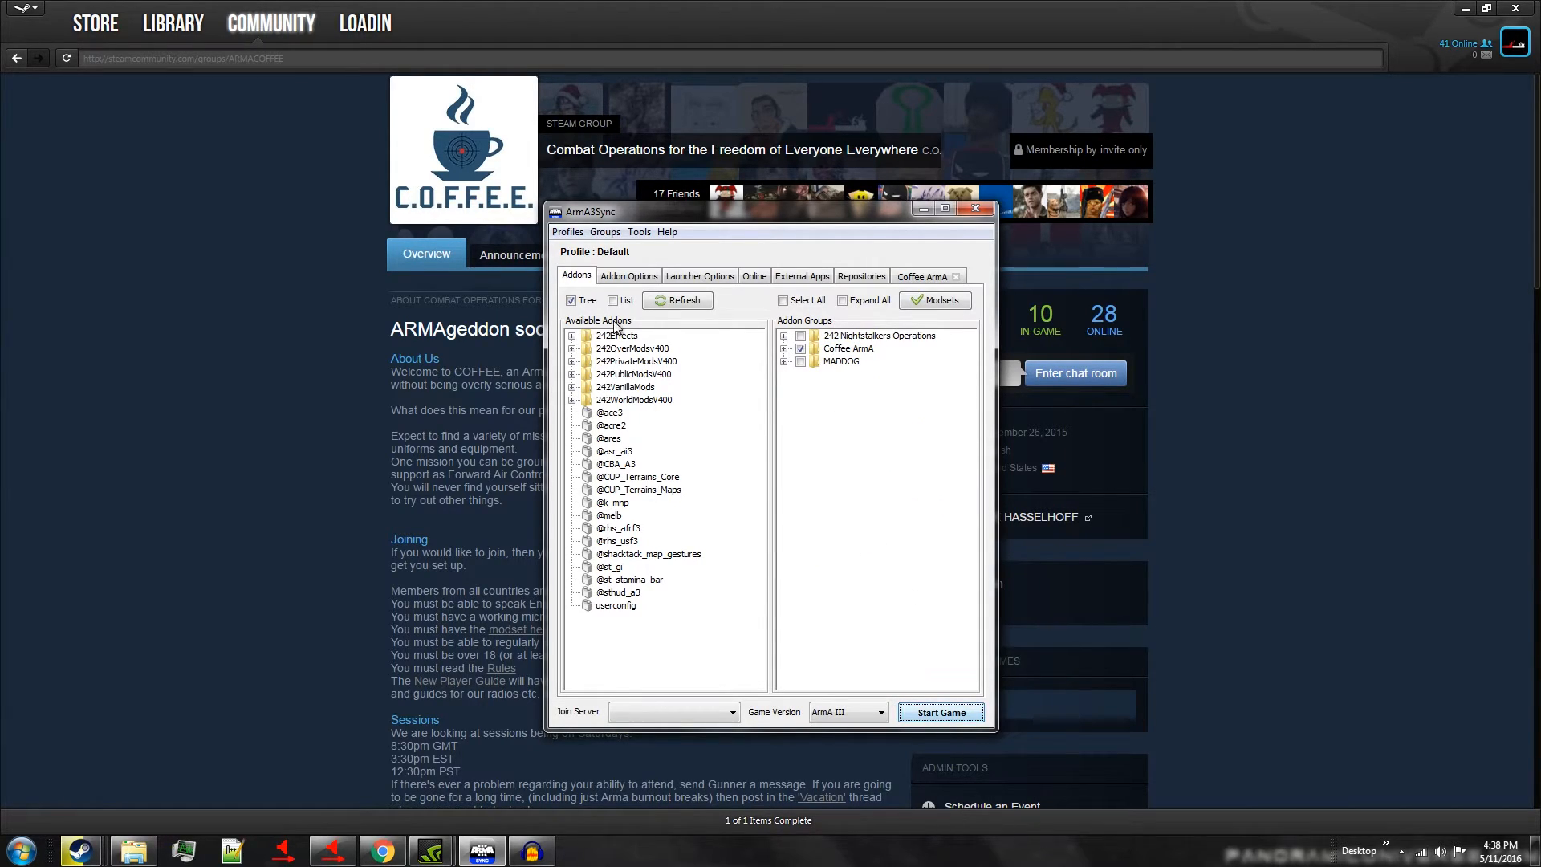
Step: Start the ACRE 2 installer and set its TS3 directory to C:\Program Files (x86)\TeamSpeak 3 Client
{"action": "left_click", "coordinate": [641, 237]}
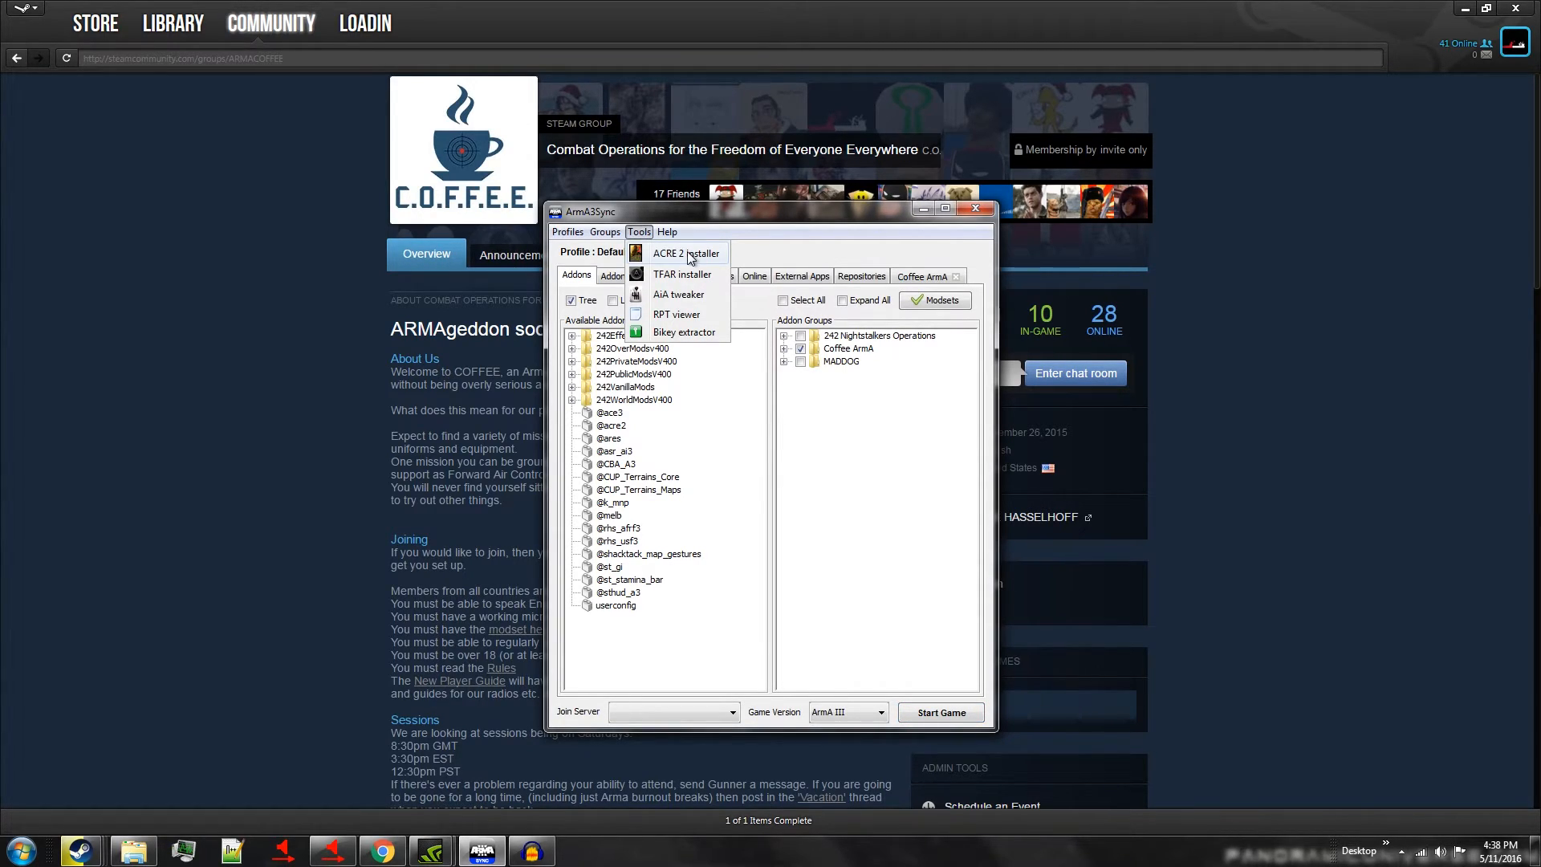
{"action": "left_click", "coordinate": [688, 255]}
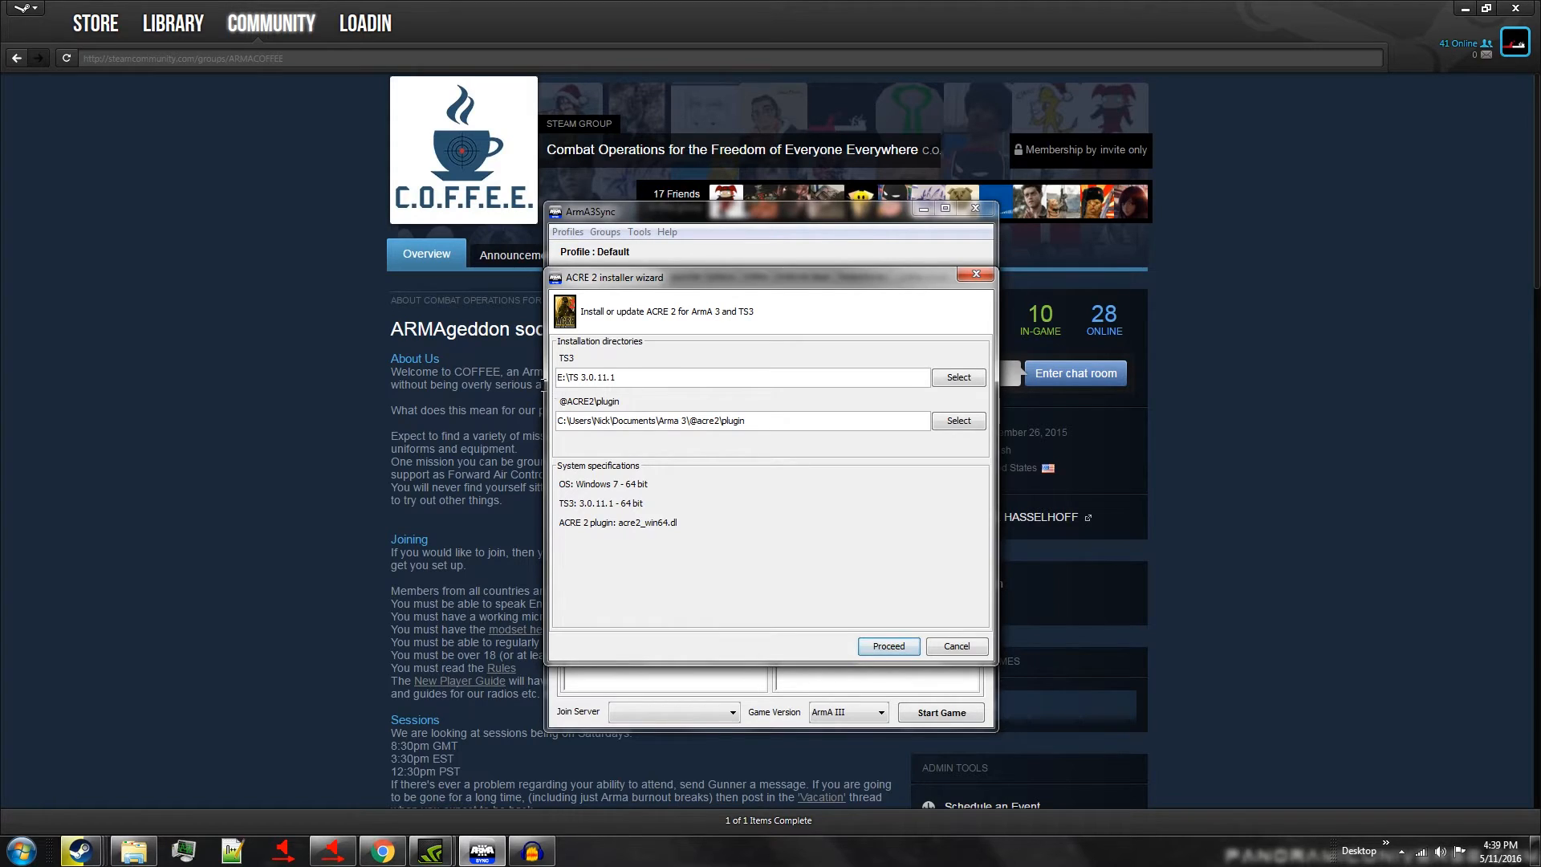
{"action": "left_click", "coordinate": [940, 381]}
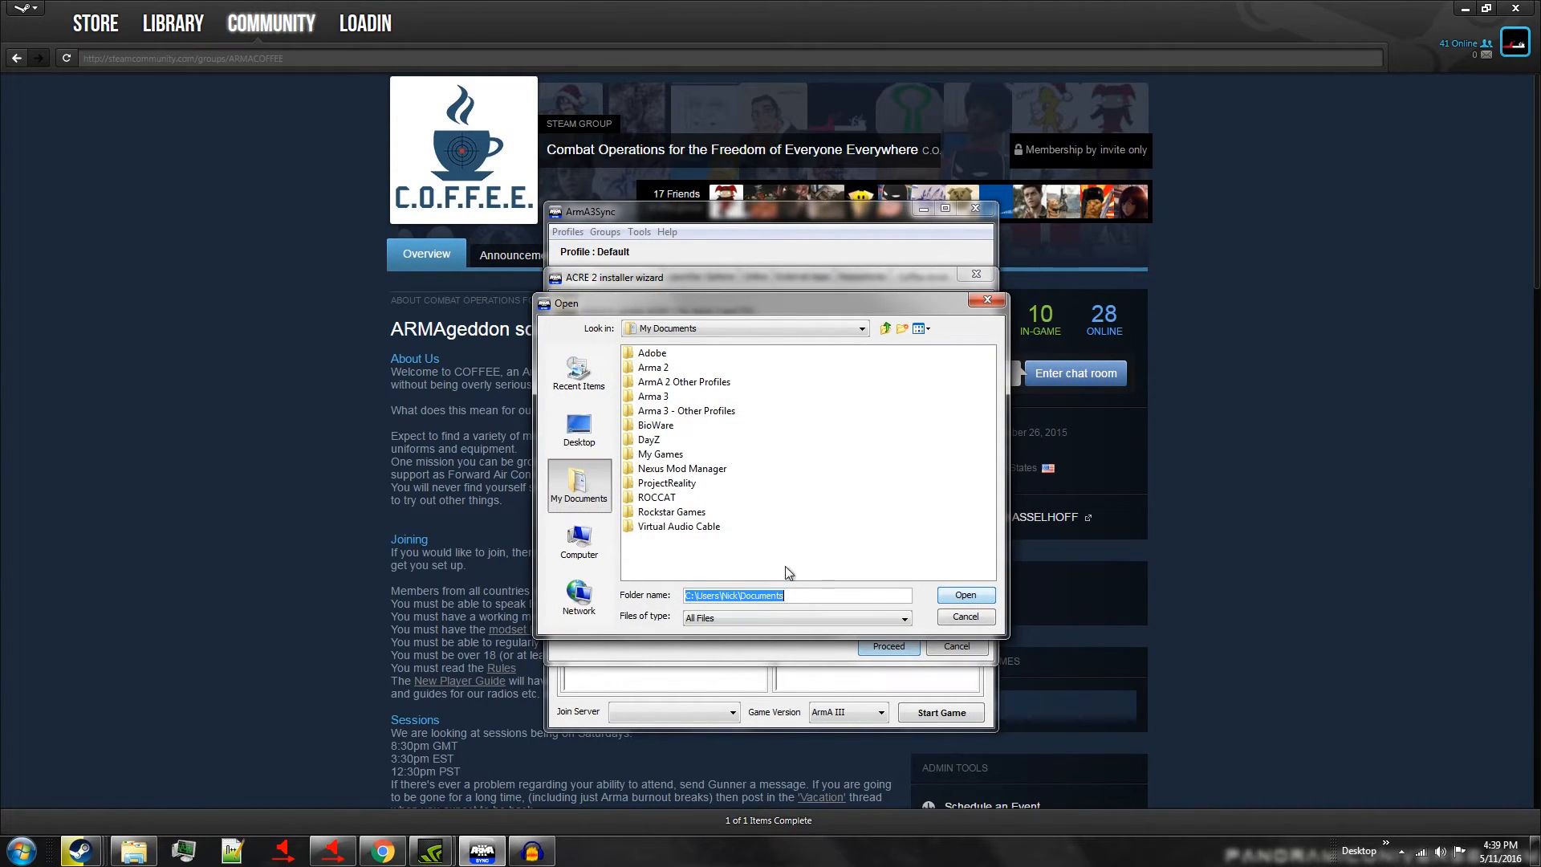
{"action": "left_click", "coordinate": [573, 551]}
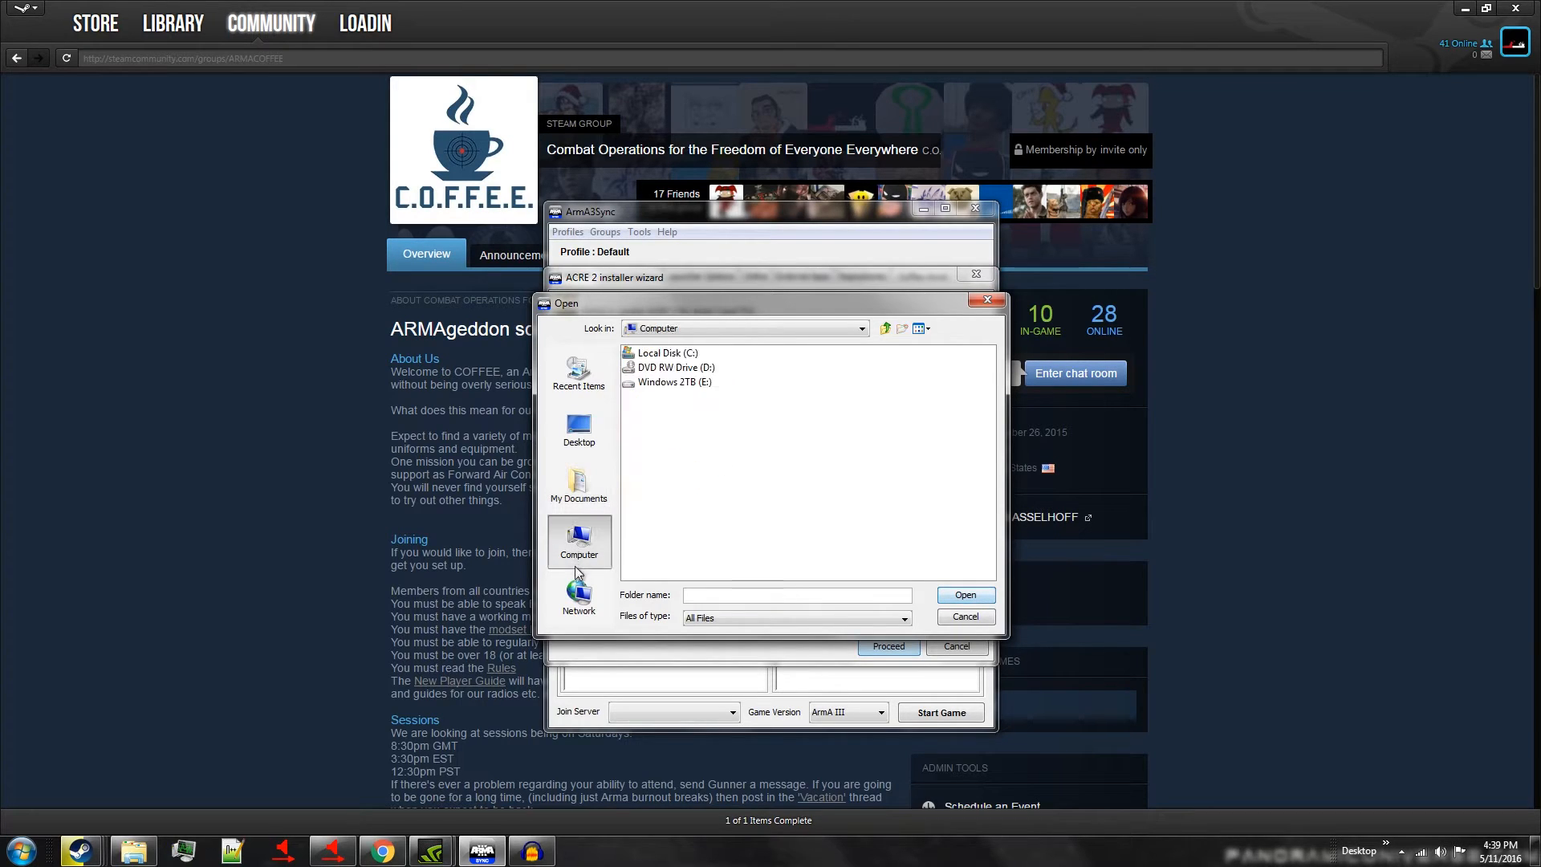
{"action": "left_click", "coordinate": [670, 355]}
{"action": "double_click", "coordinate": [670, 355]}
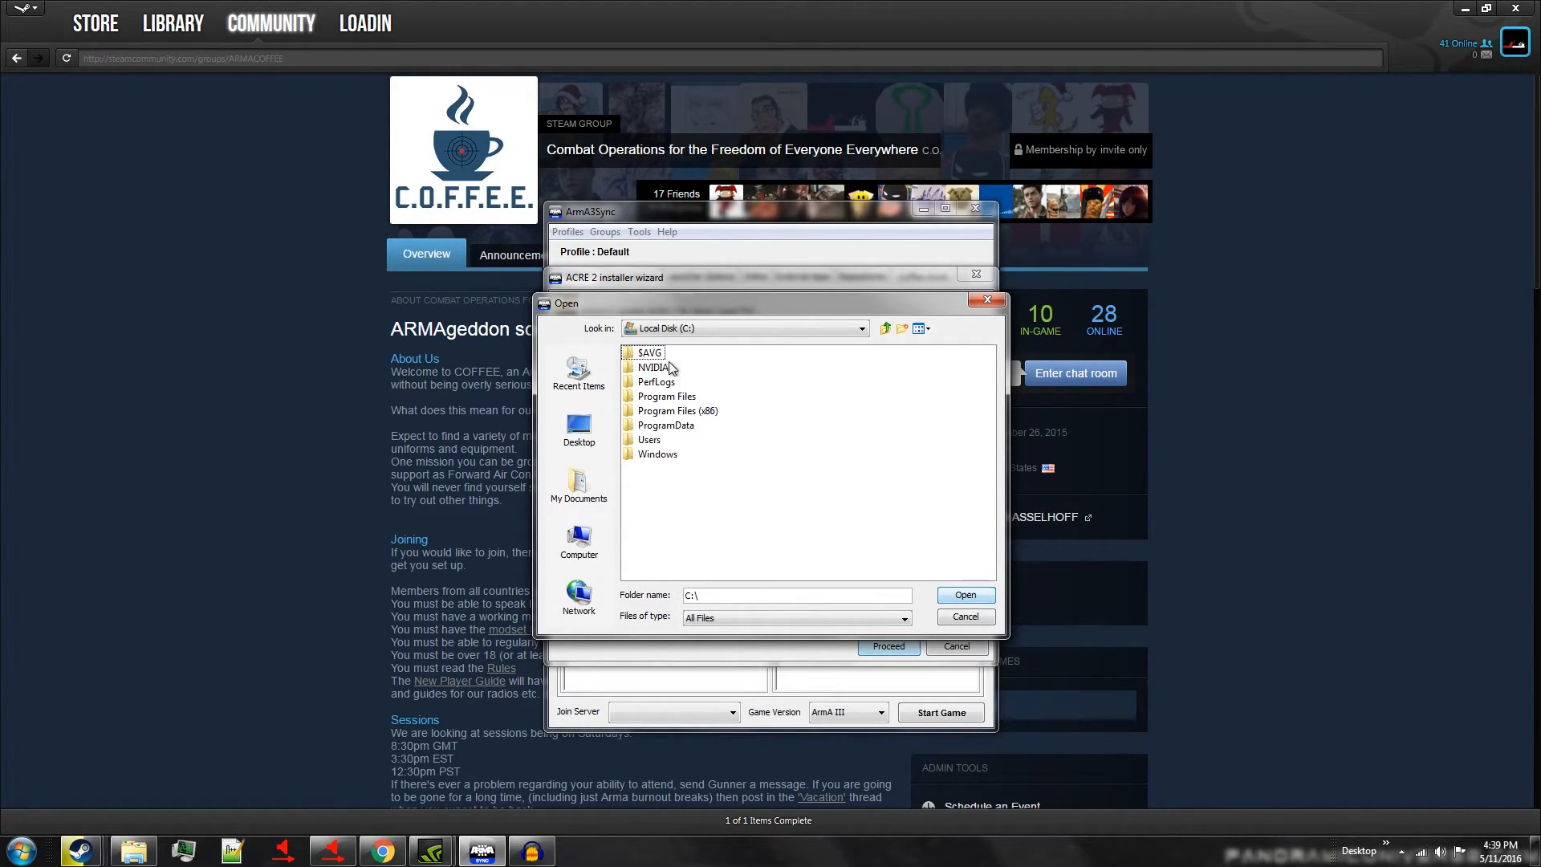
{"action": "double_click", "coordinate": [665, 411]}
{"action": "left_click", "coordinate": [665, 407]}
{"action": "key", "text": "t"}
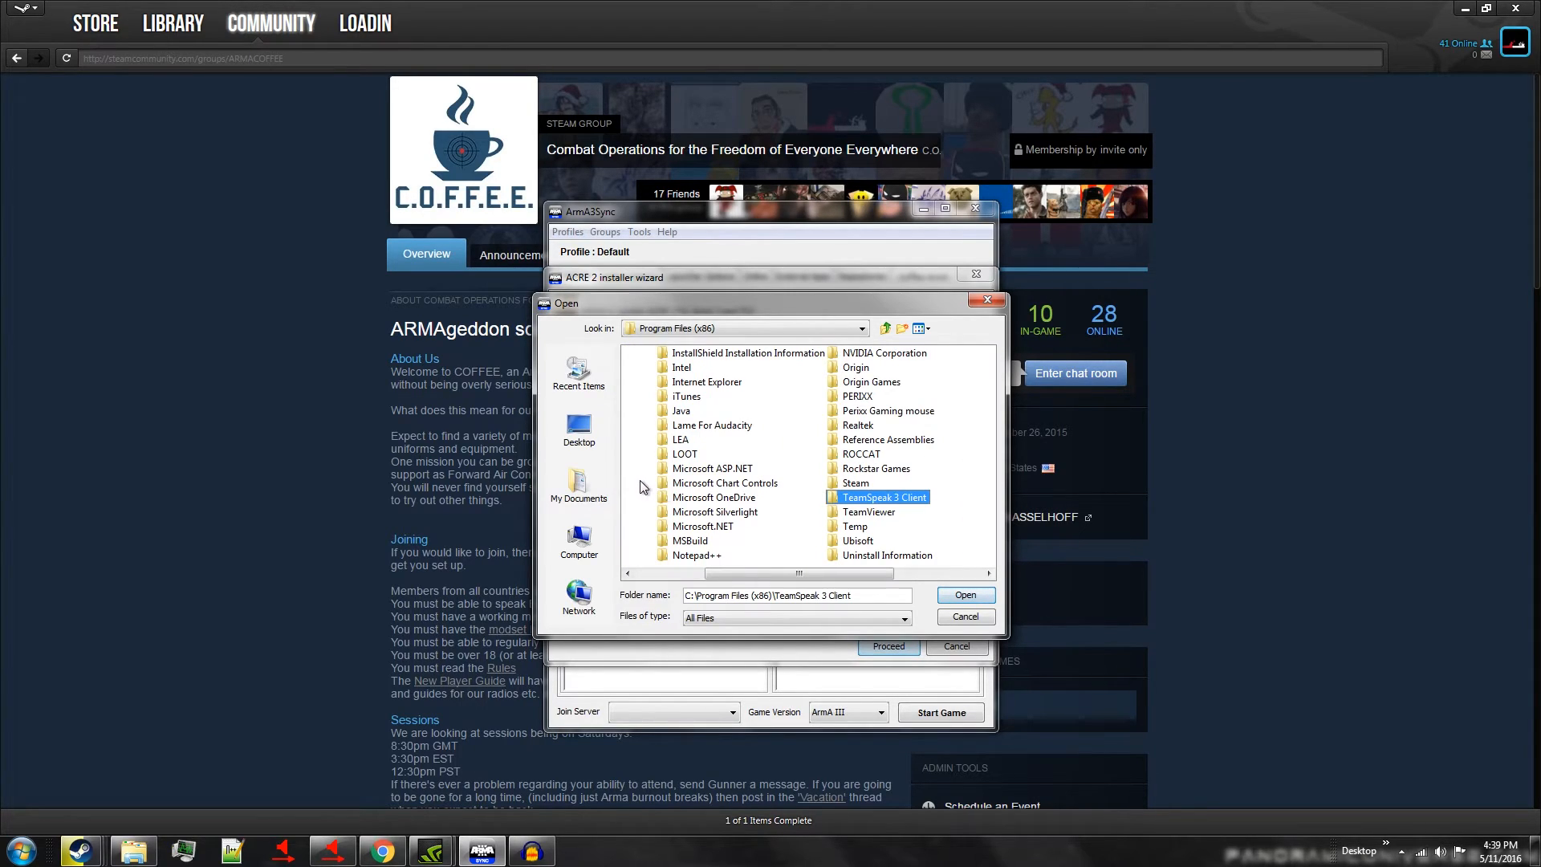
{"action": "double_click", "coordinate": [886, 499]}
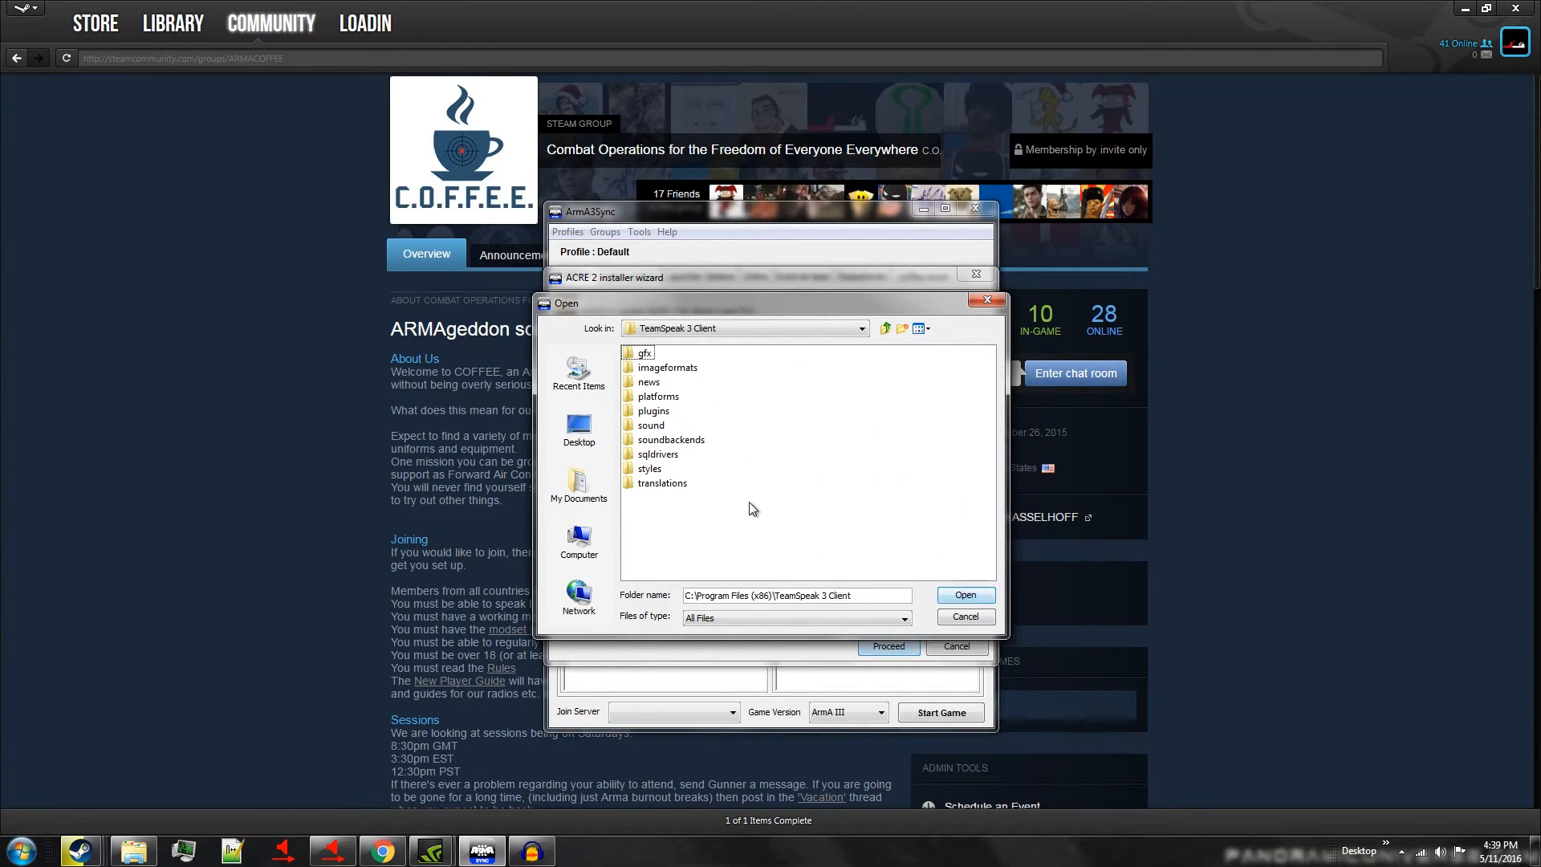
{"action": "left_click", "coordinate": [971, 595]}
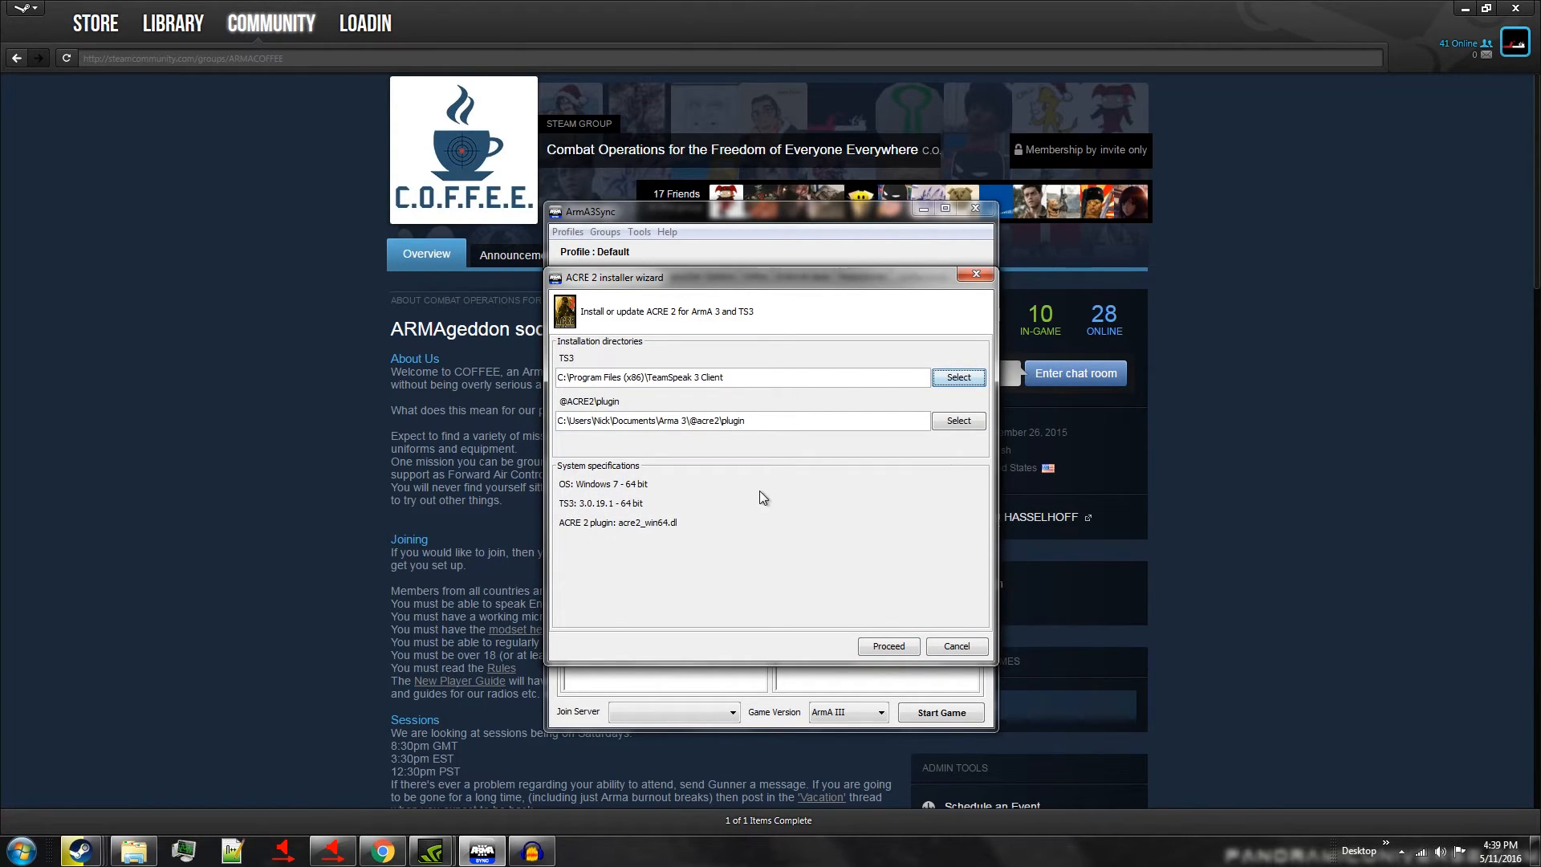
{"action": "left_click", "coordinate": [958, 422]}
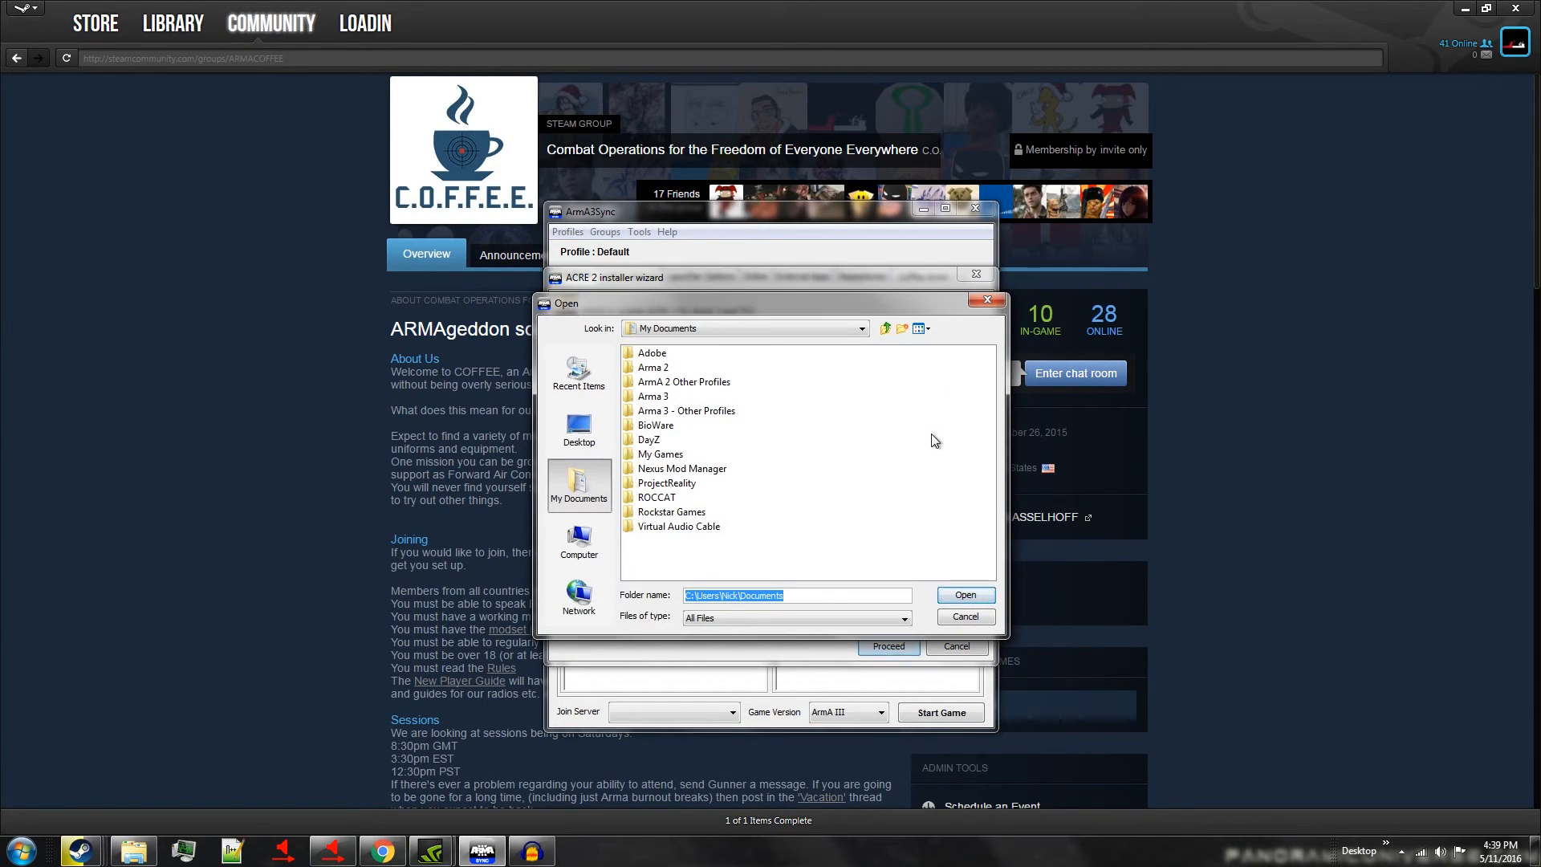
{"action": "left_click", "coordinate": [579, 544]}
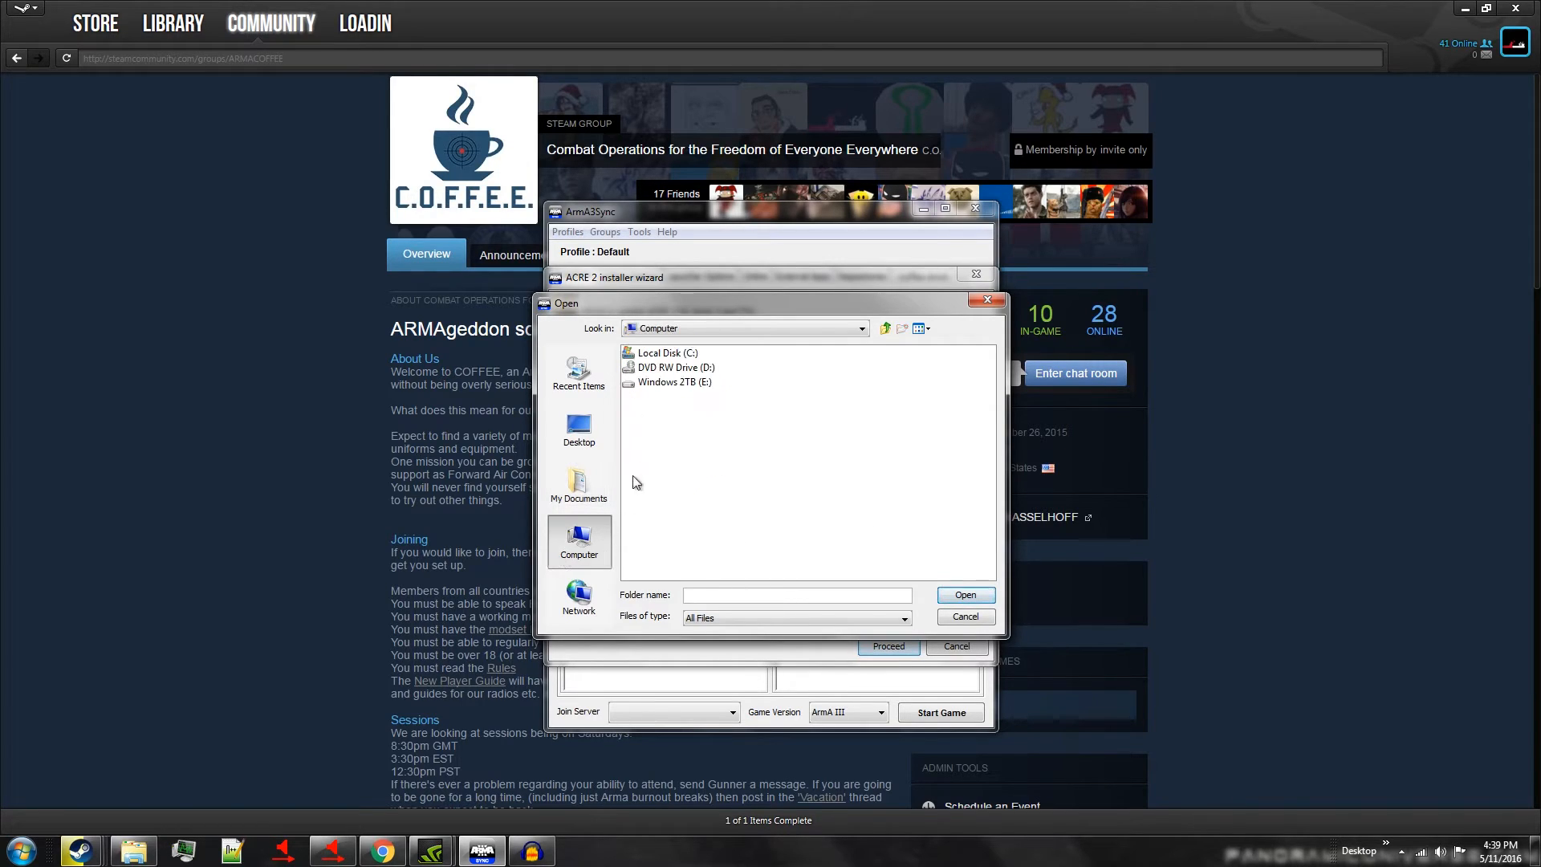
{"action": "double_click", "coordinate": [664, 357]}
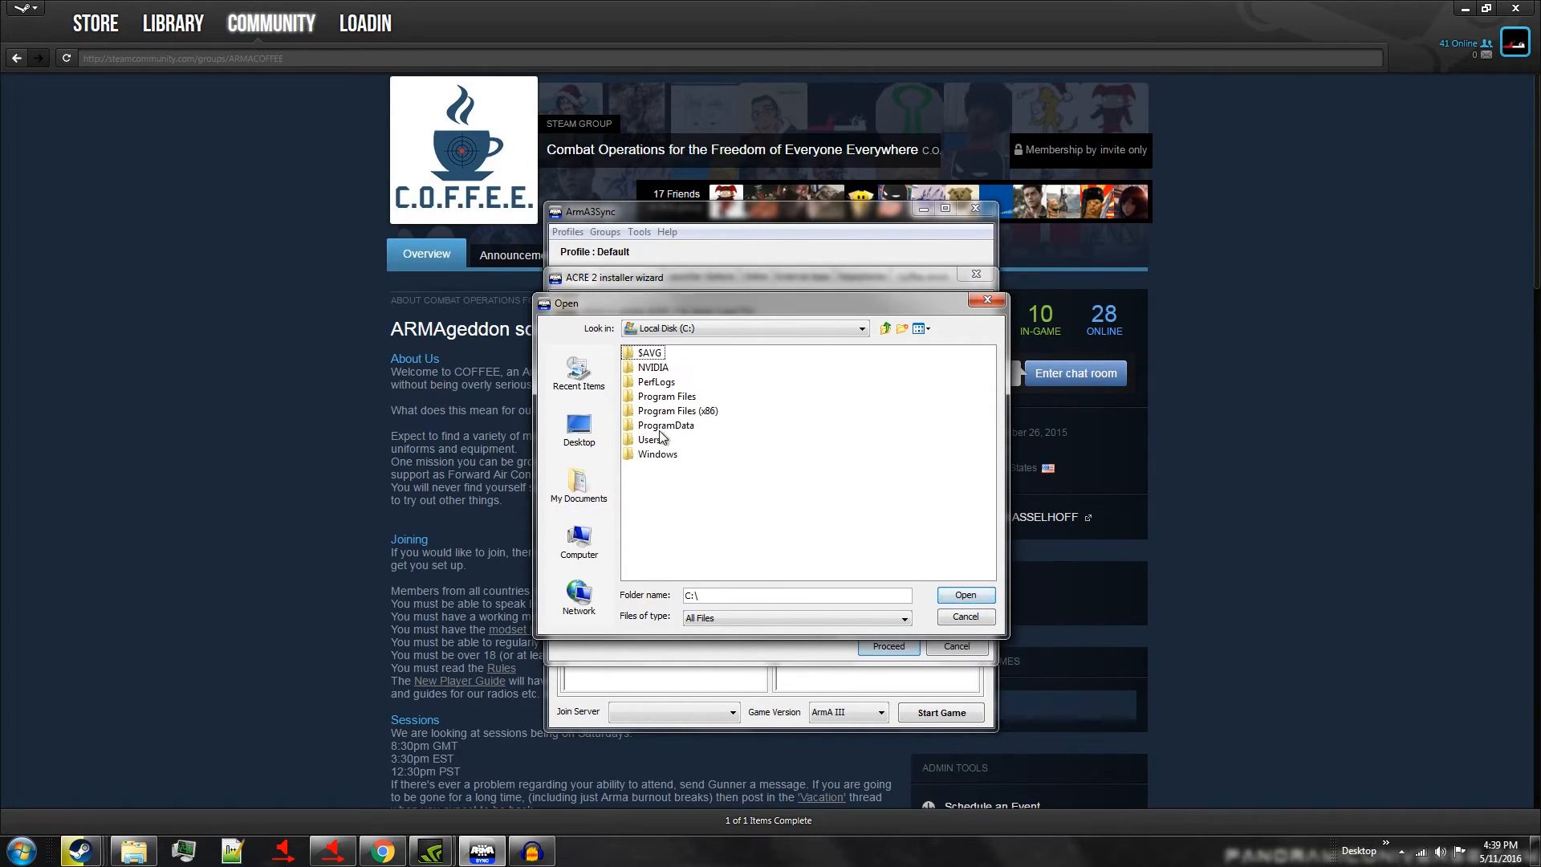
{"action": "double_click", "coordinate": [671, 410]}
{"action": "left_click", "coordinate": [688, 486]}
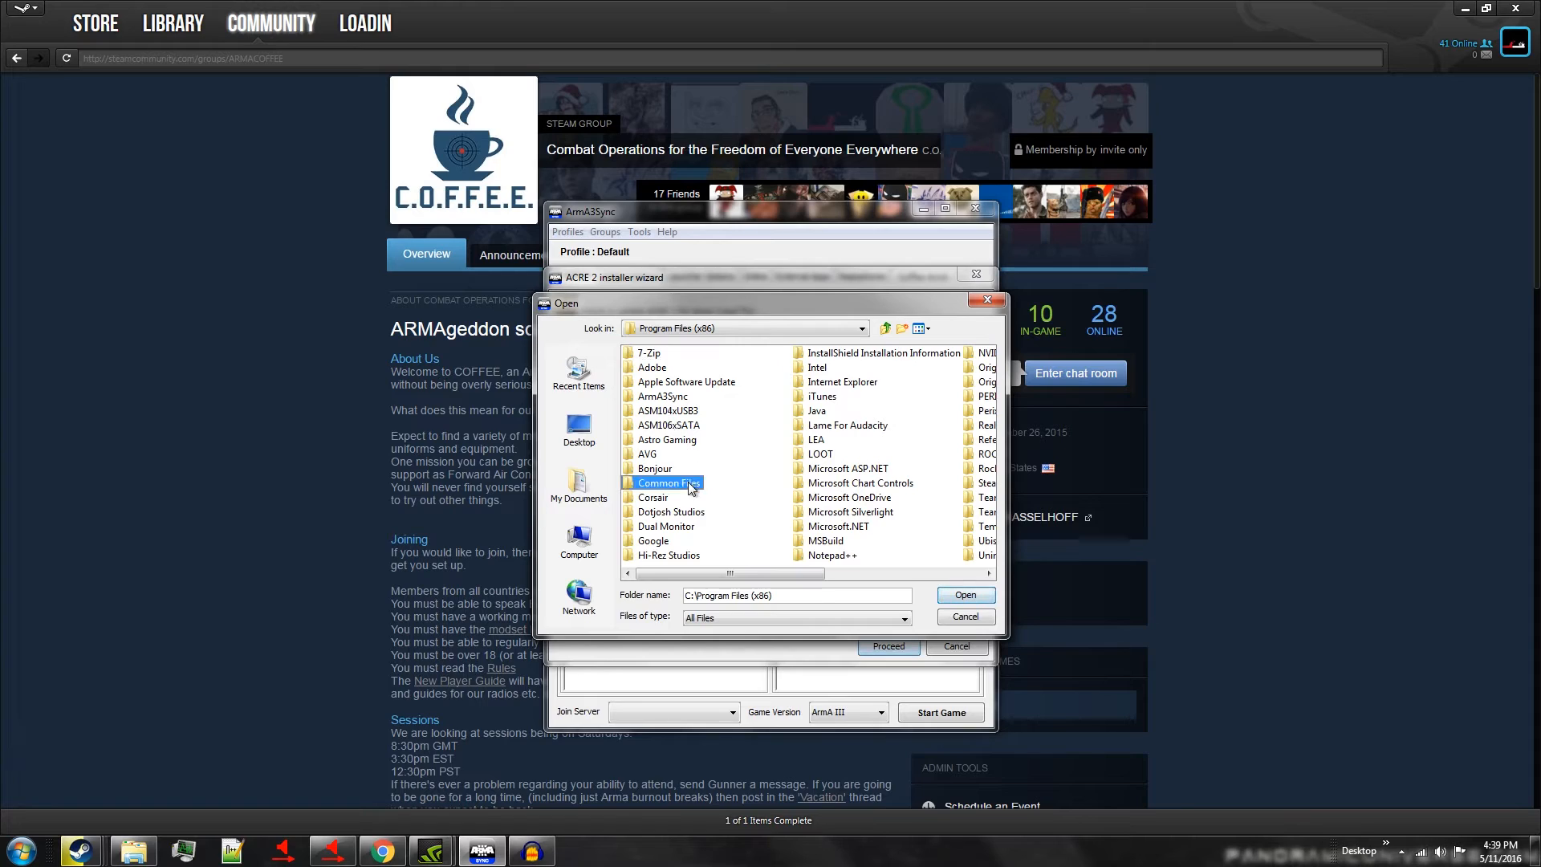
{"action": "key", "text": "s"}
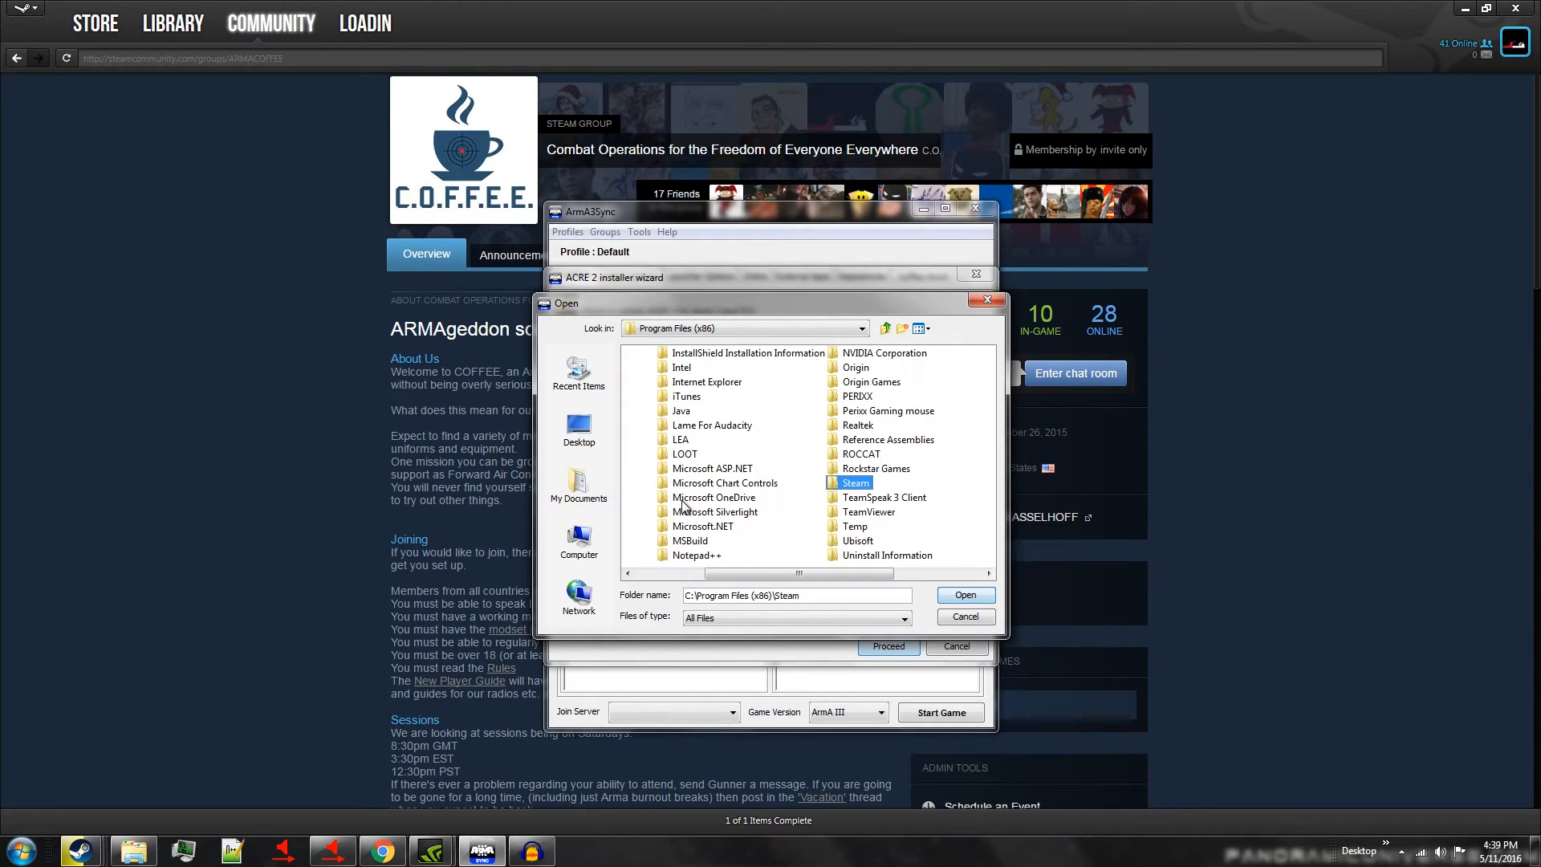
{"action": "double_click", "coordinate": [859, 486]}
{"action": "double_click", "coordinate": [755, 397]}
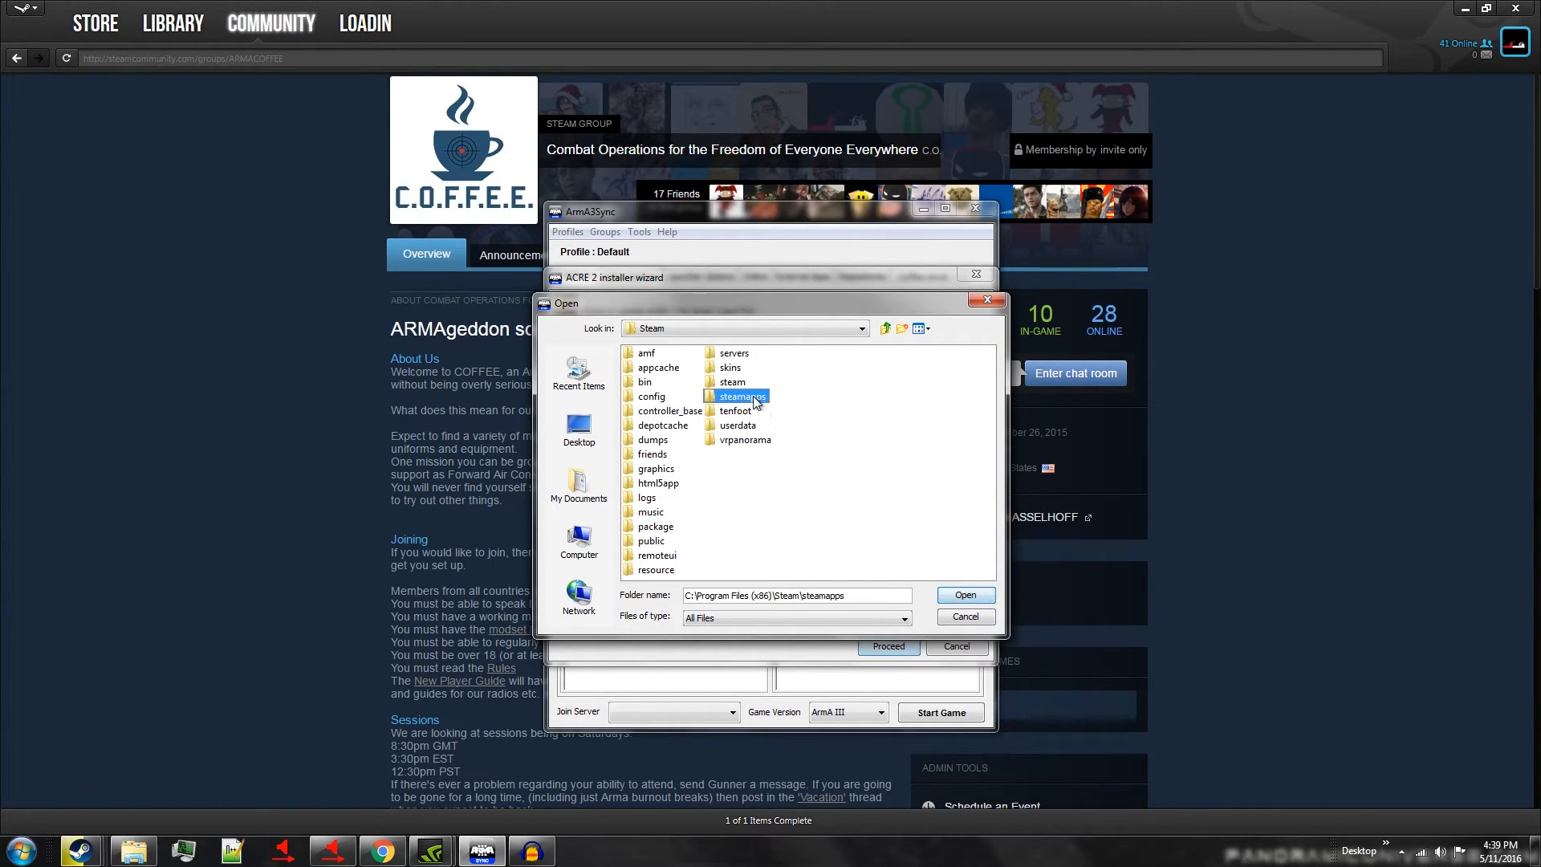
{"action": "double_click", "coordinate": [647, 354]}
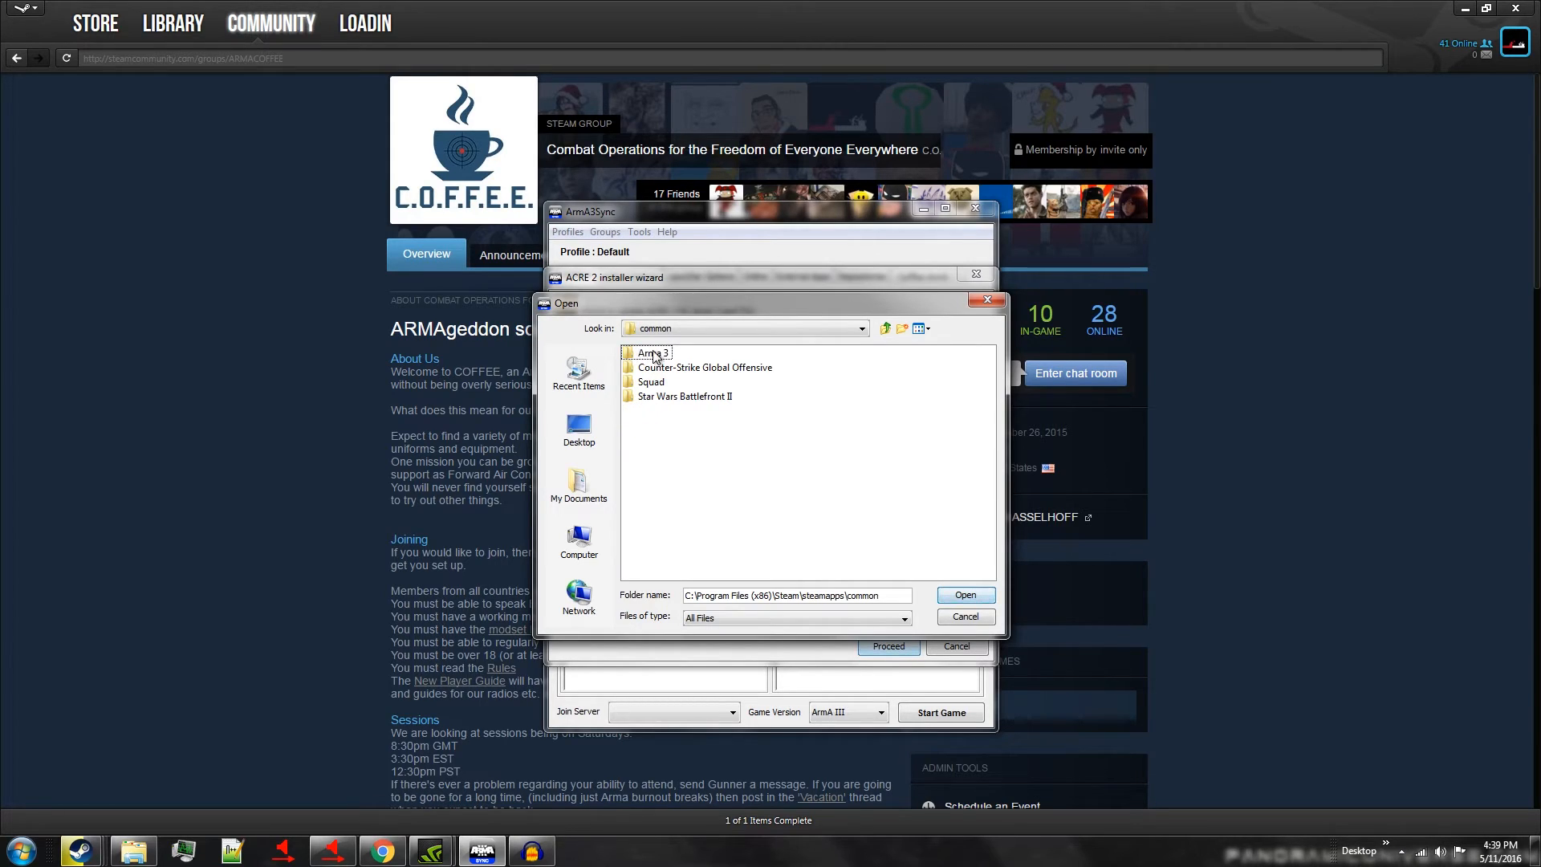
{"action": "double_click", "coordinate": [654, 354]}
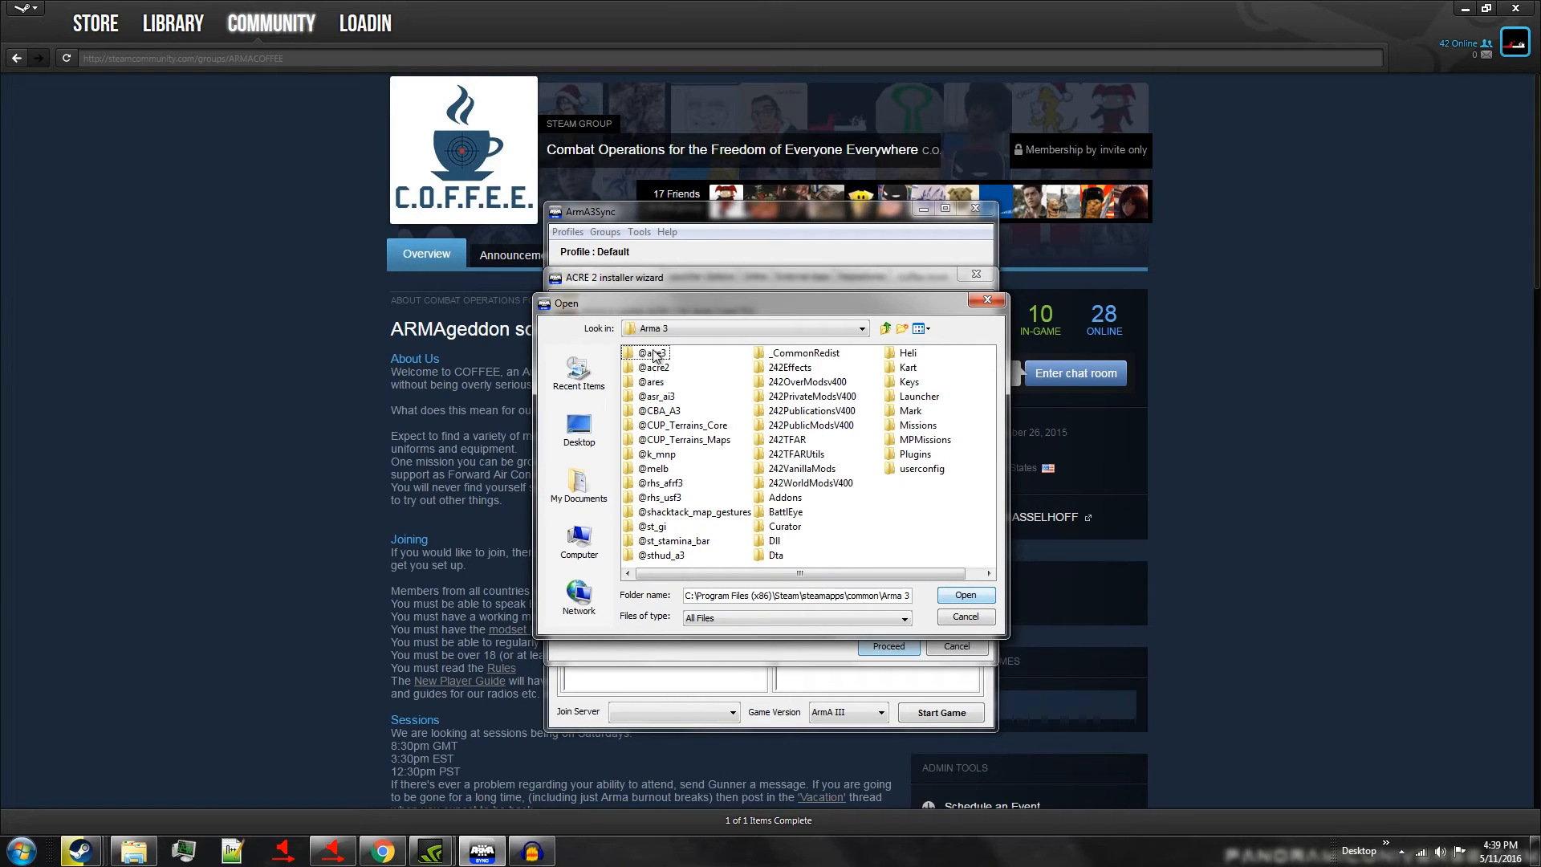
{"action": "double_click", "coordinate": [655, 367]}
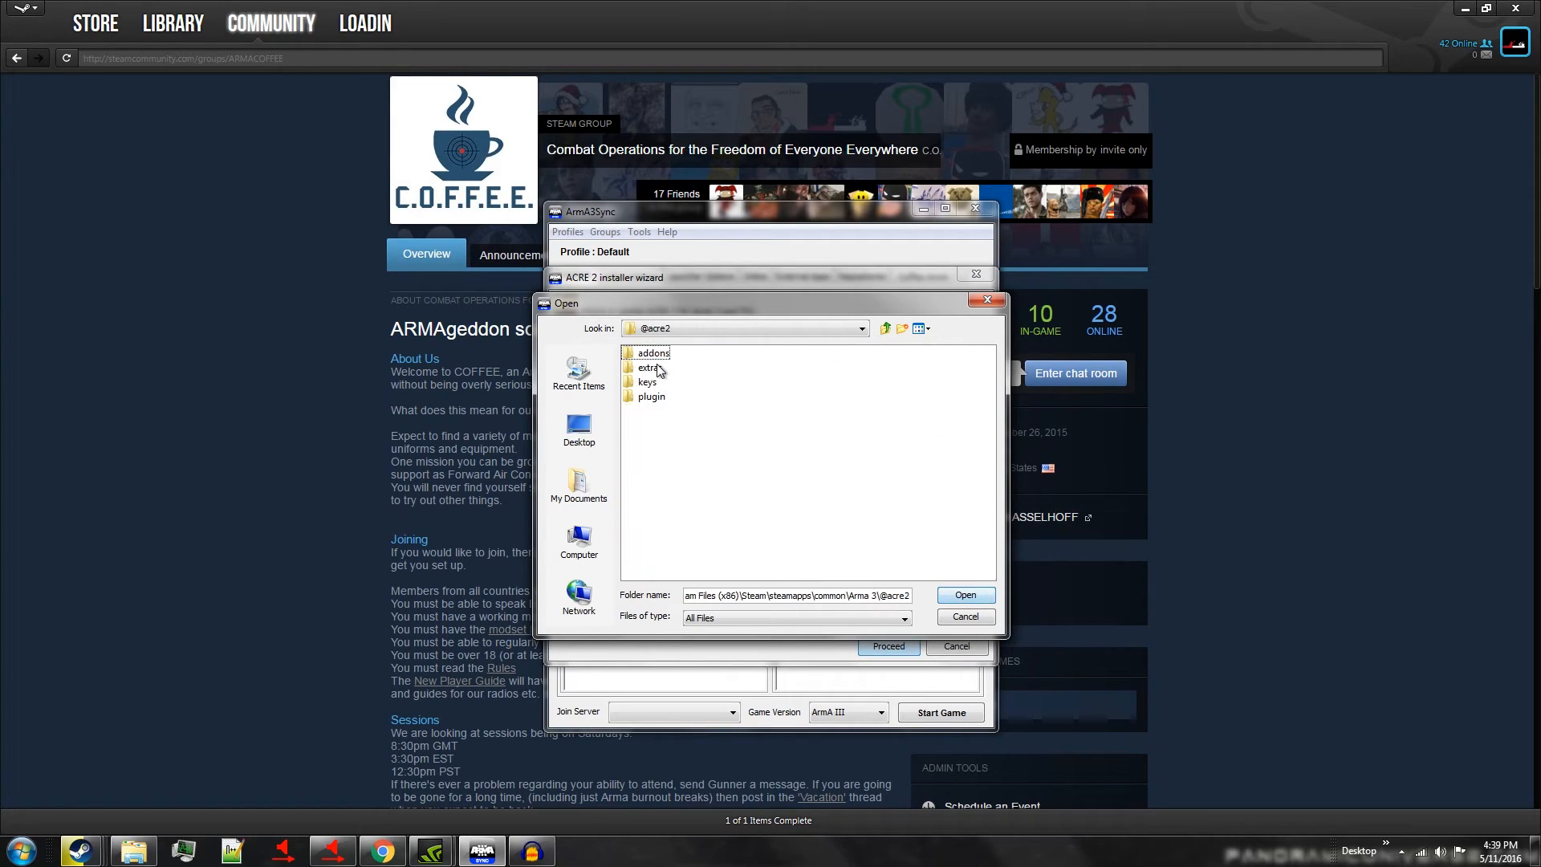
{"action": "double_click", "coordinate": [650, 396]}
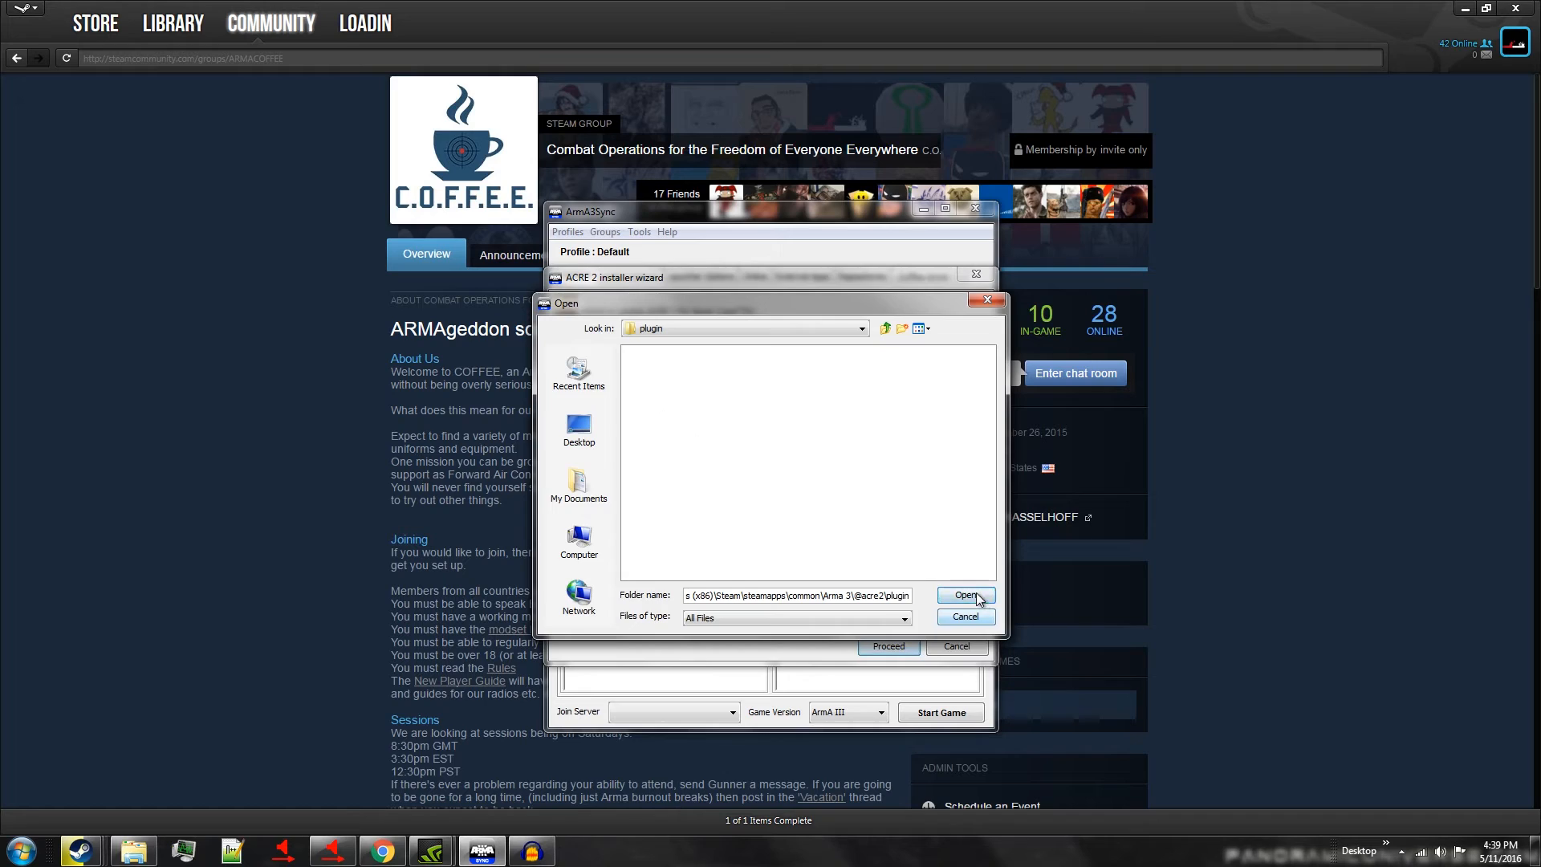
{"action": "left_click", "coordinate": [965, 594]}
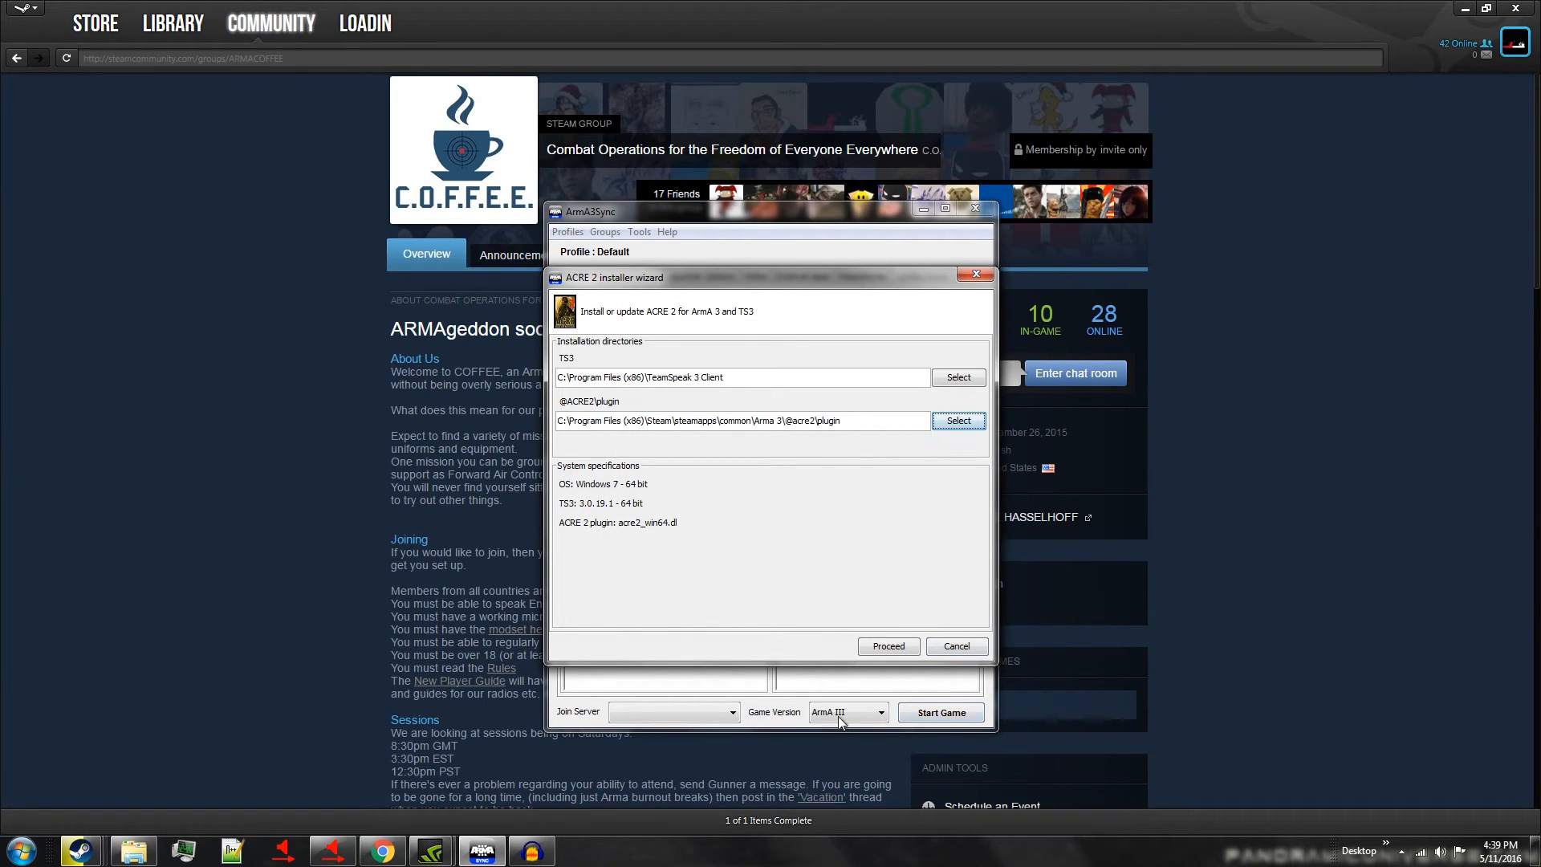
Step: Install the ACRE 2 plugin, check the copied files in the TeamSpeak 3 plugins folder and close the wizard
{"action": "left_click", "coordinate": [885, 648]}
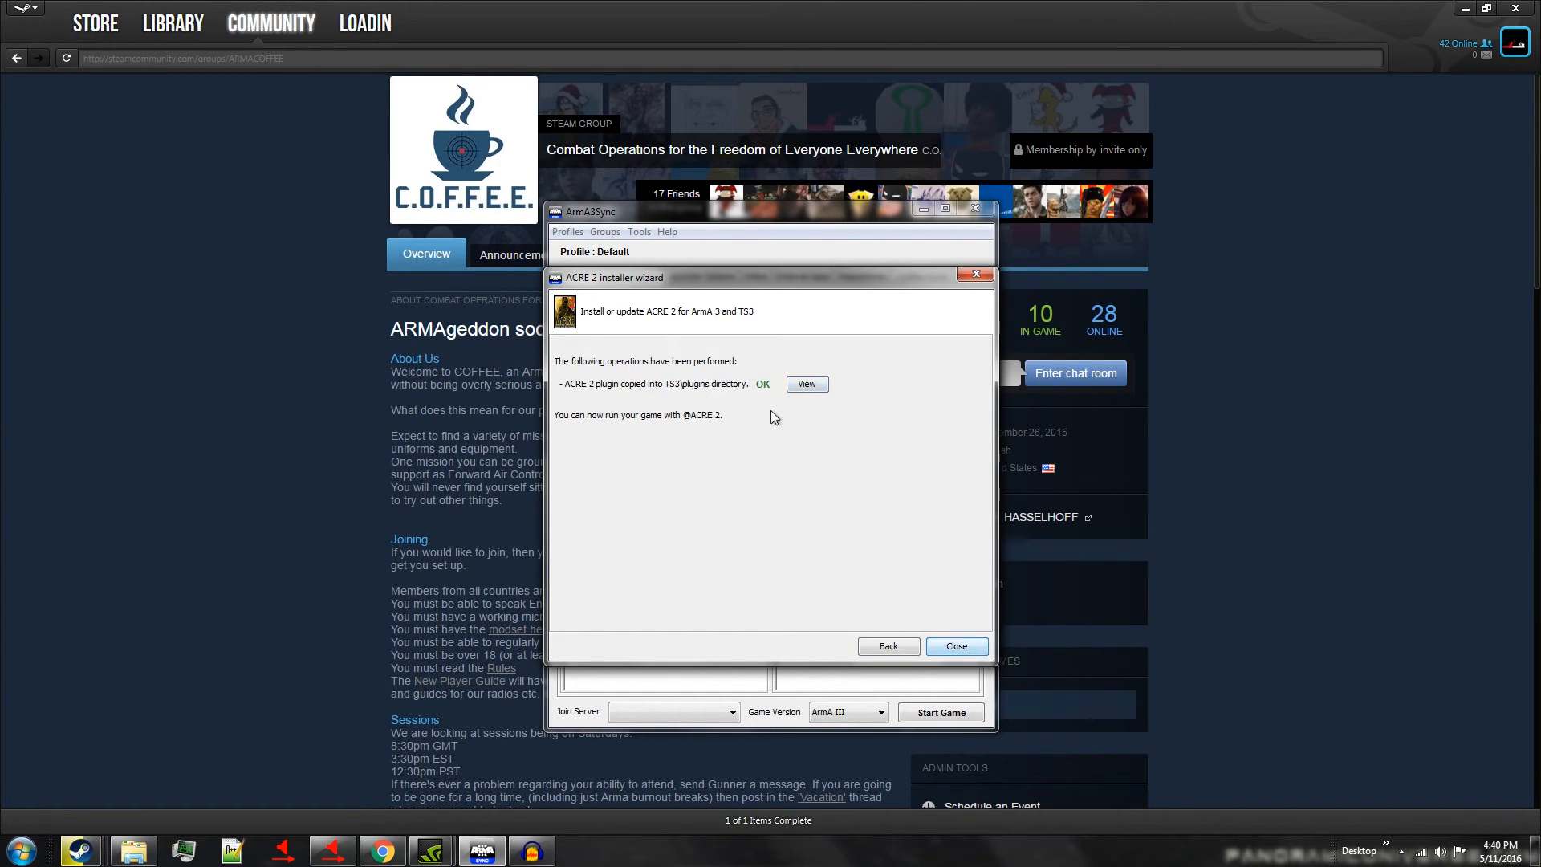
{"action": "left_click", "coordinate": [810, 385]}
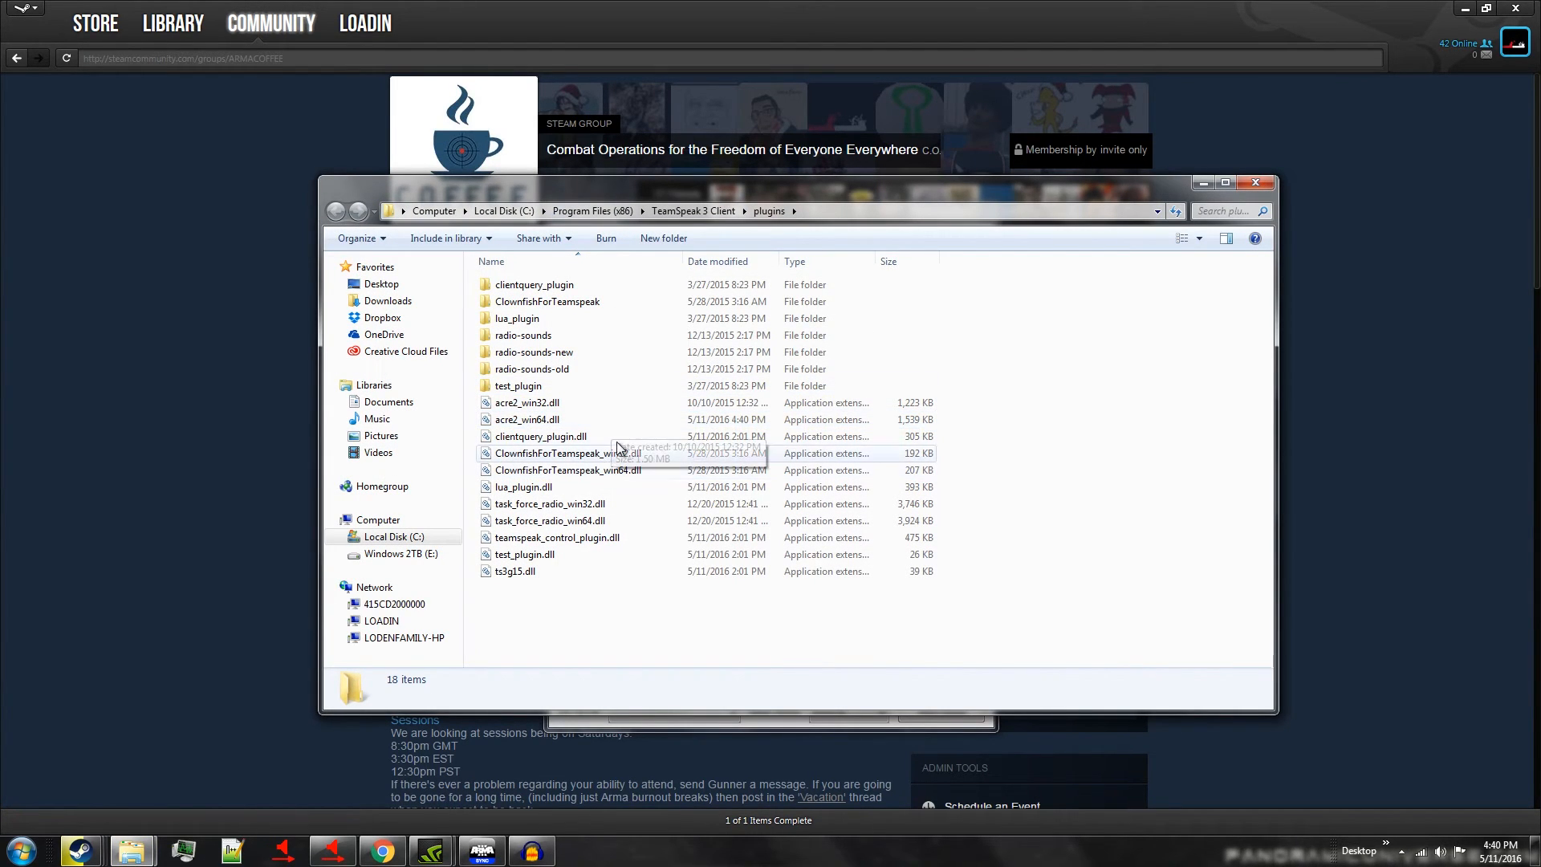
{"action": "left_click", "coordinate": [1256, 183]}
{"action": "left_click", "coordinate": [949, 647]}
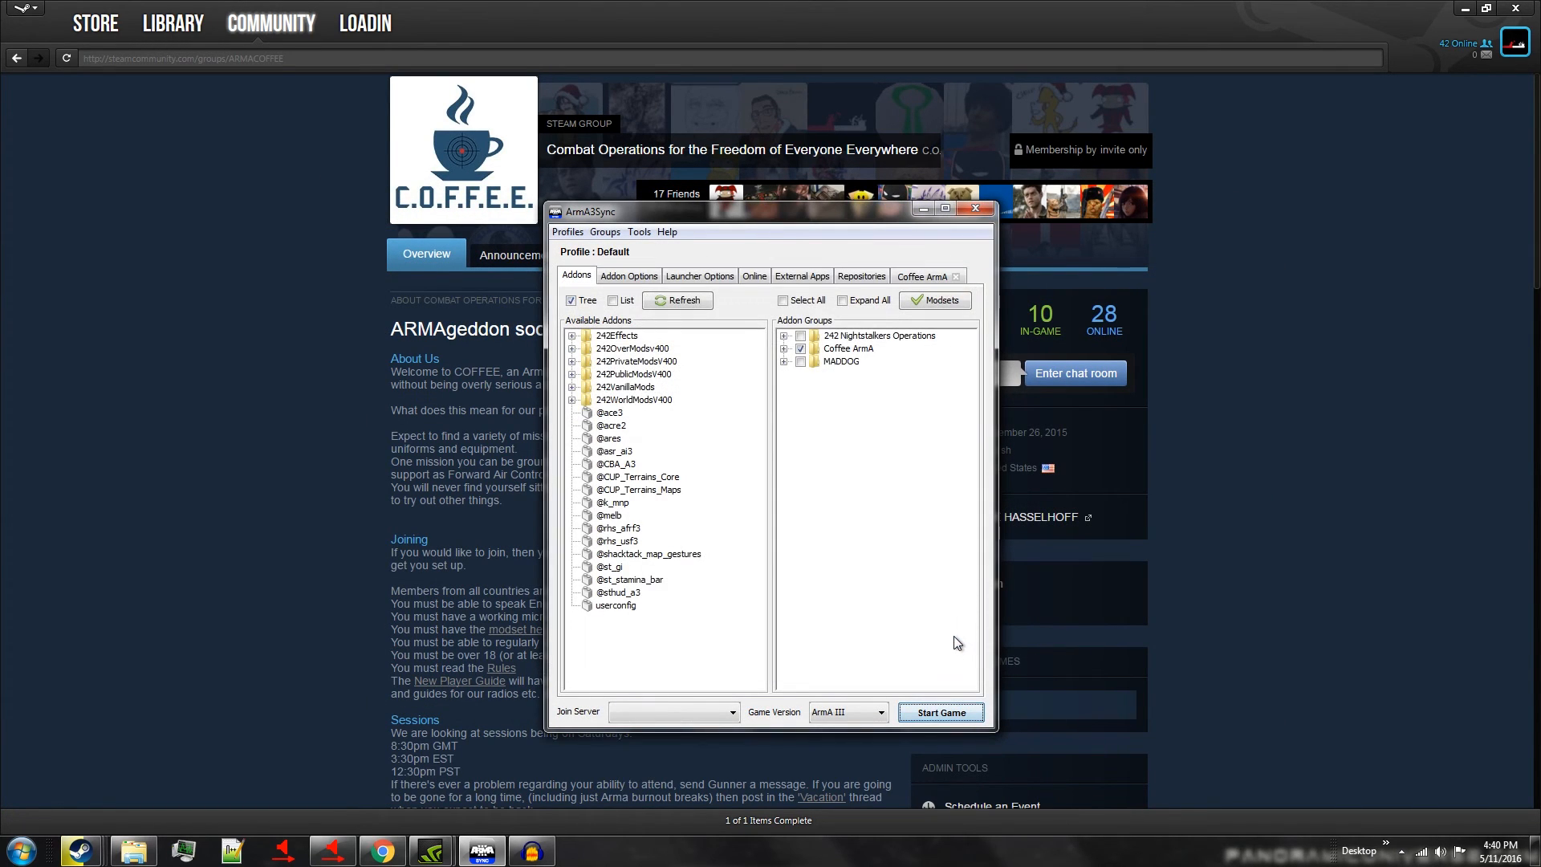
Step: Start ArmA III with the Coffee ArmA addon group enabled
{"action": "left_click", "coordinate": [954, 717]}
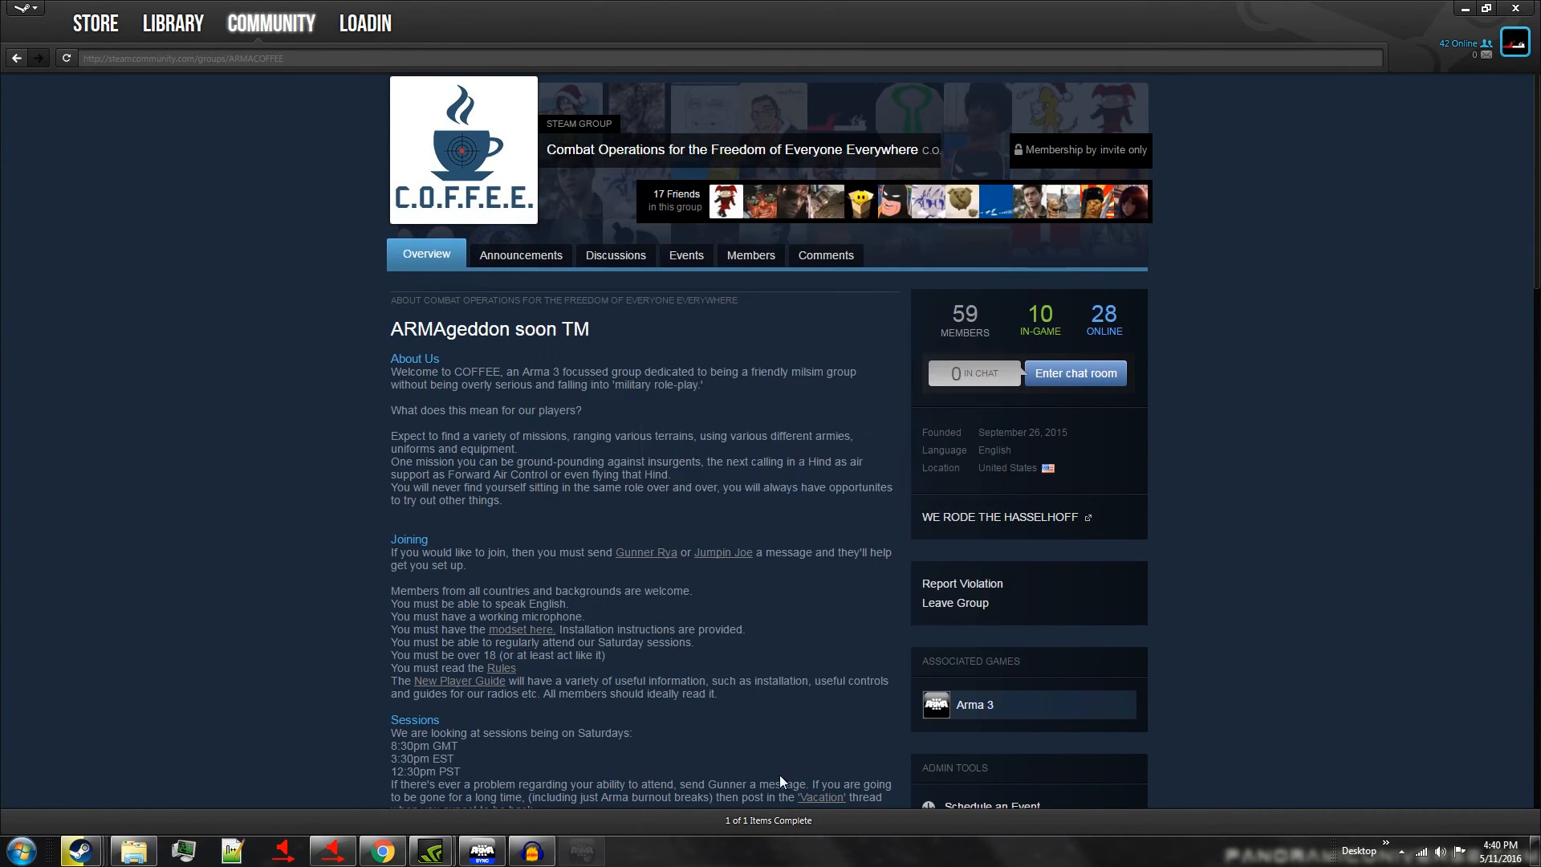